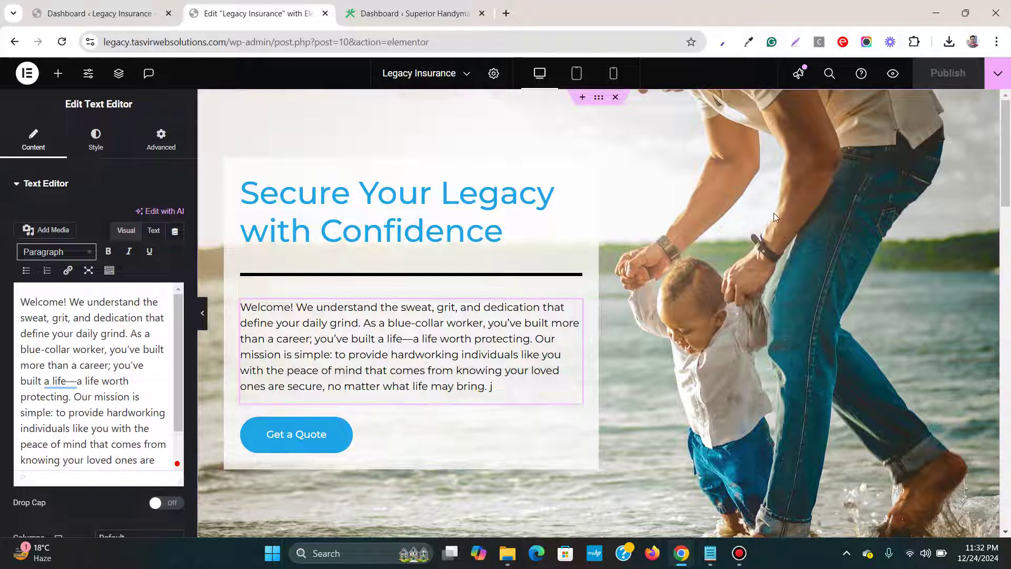
- Scroll the Legacy Insurance page to the bottom and back, then switch to the Superior Handyman dashboard
{"action": "scroll", "coordinate": [780, 220], "scroll_direction": "down", "scroll_amount": 15}
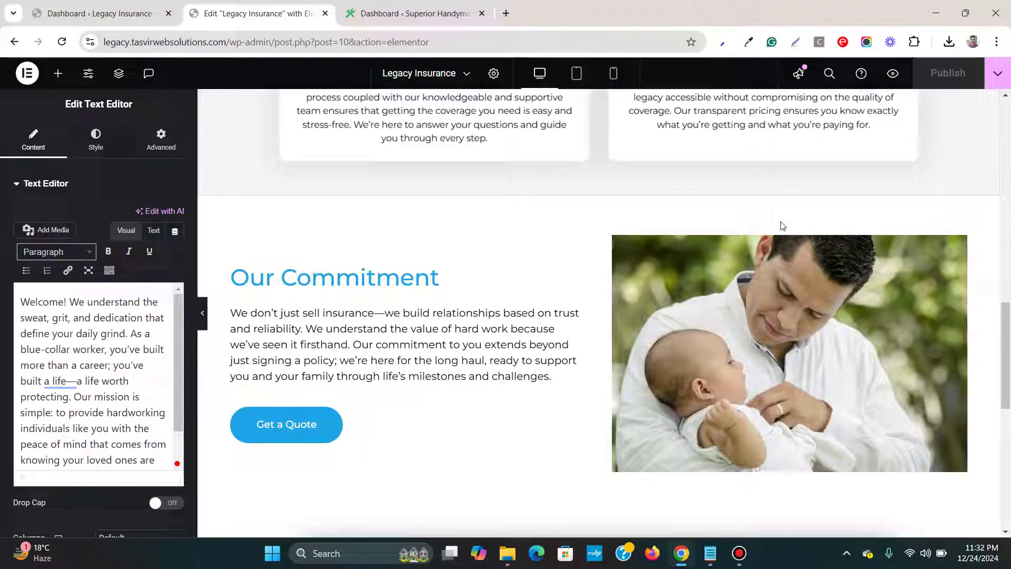
{"action": "scroll", "coordinate": [781, 226], "scroll_direction": "down", "scroll_amount": 10}
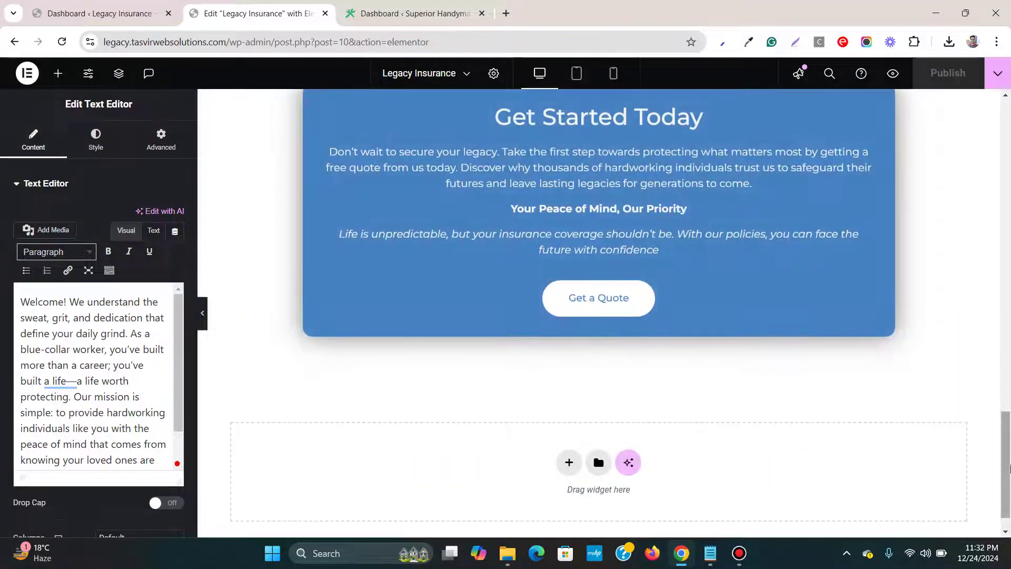
{"action": "left_click_drag", "start_coordinate": [1006, 468], "coordinate": [1006, 153]}
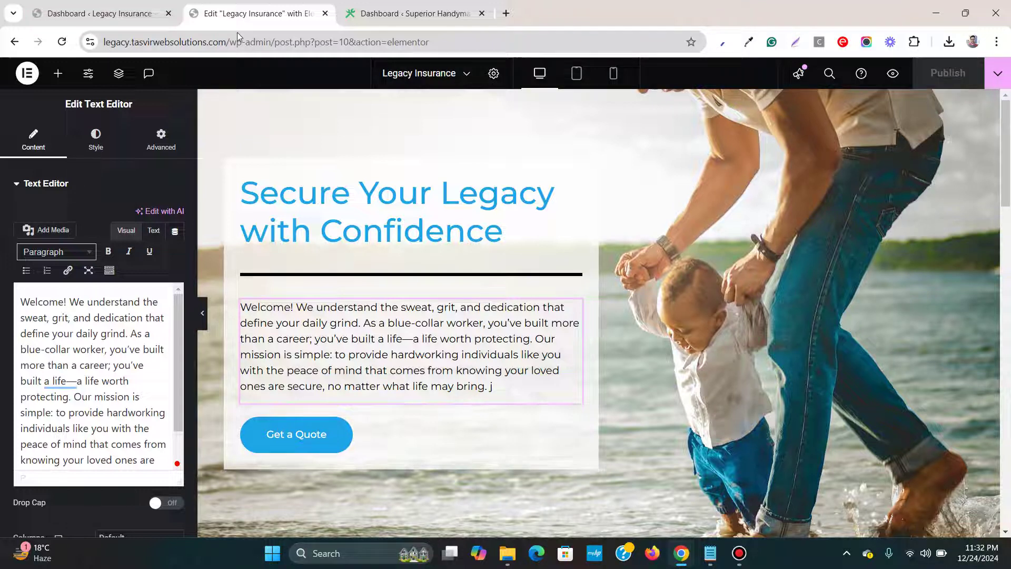
{"action": "left_click", "coordinate": [392, 16]}
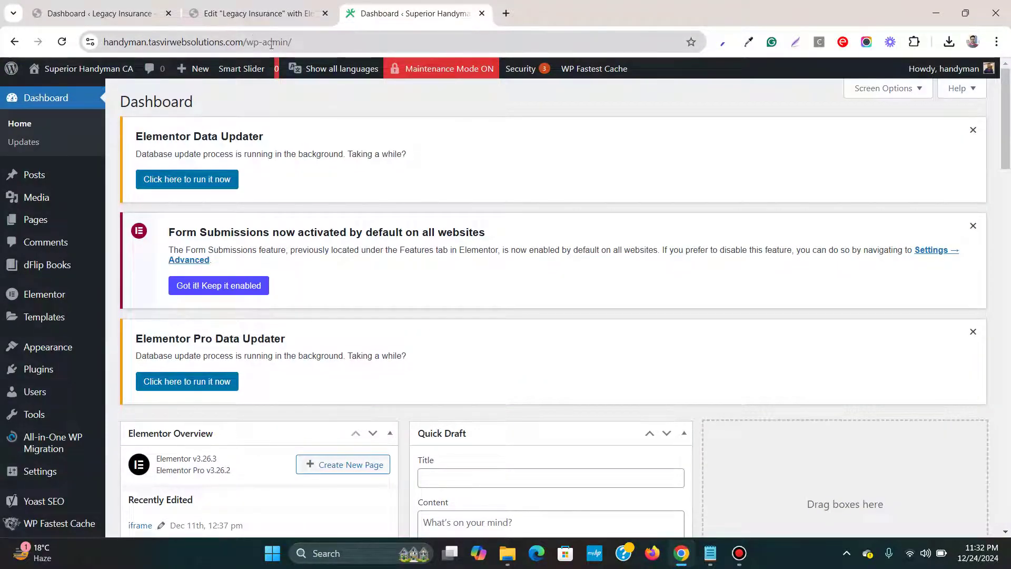
- Check Superior Handyman's installed plugins (Elementor 3.26.3, Pro 3.26.2), then return to the Legacy Insurance editor
{"action": "left_click", "coordinate": [253, 12]}
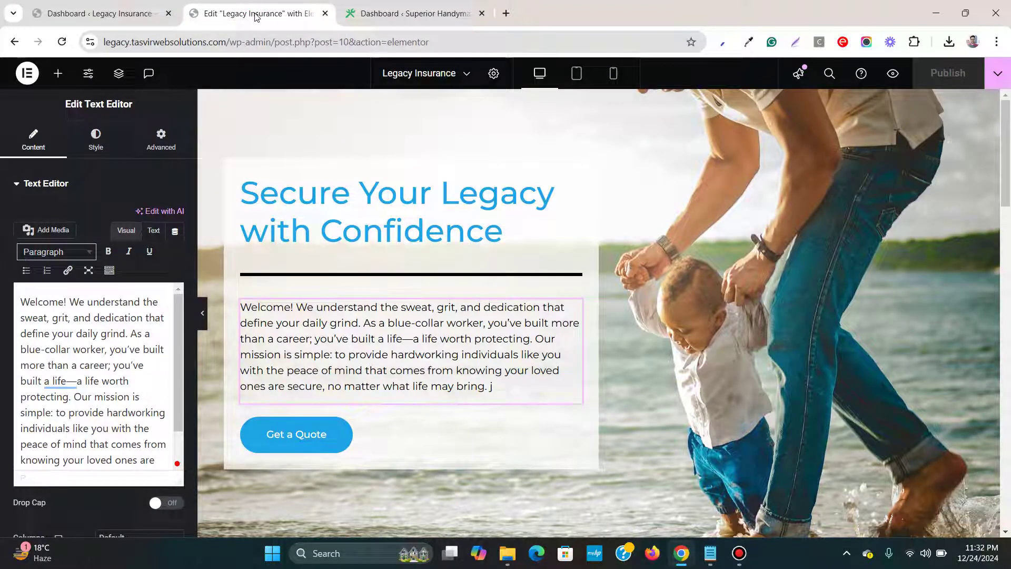
{"action": "left_click", "coordinate": [360, 13]}
{"action": "mouse_move", "coordinate": [53, 370]}
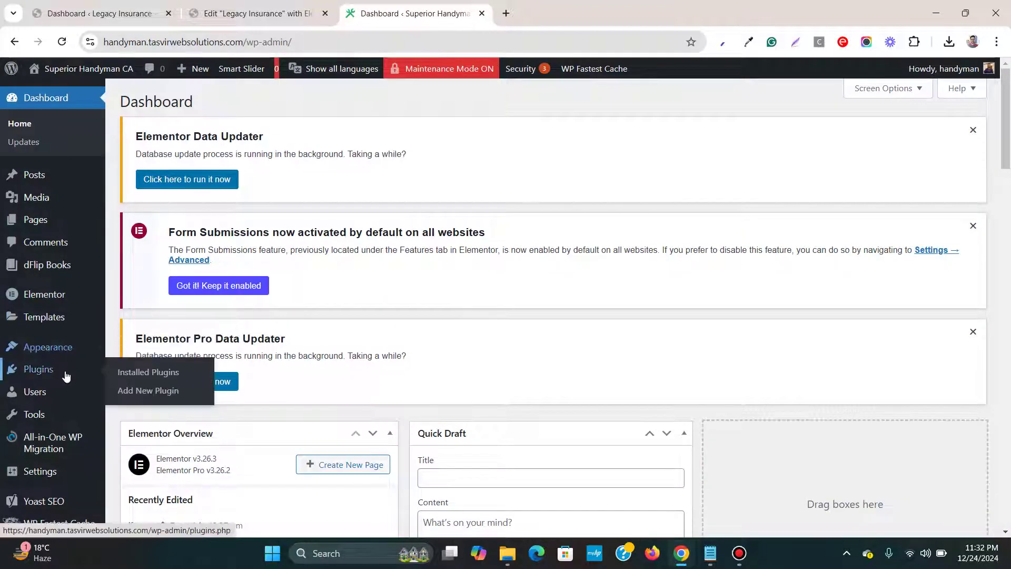
{"action": "left_click", "coordinate": [124, 374]}
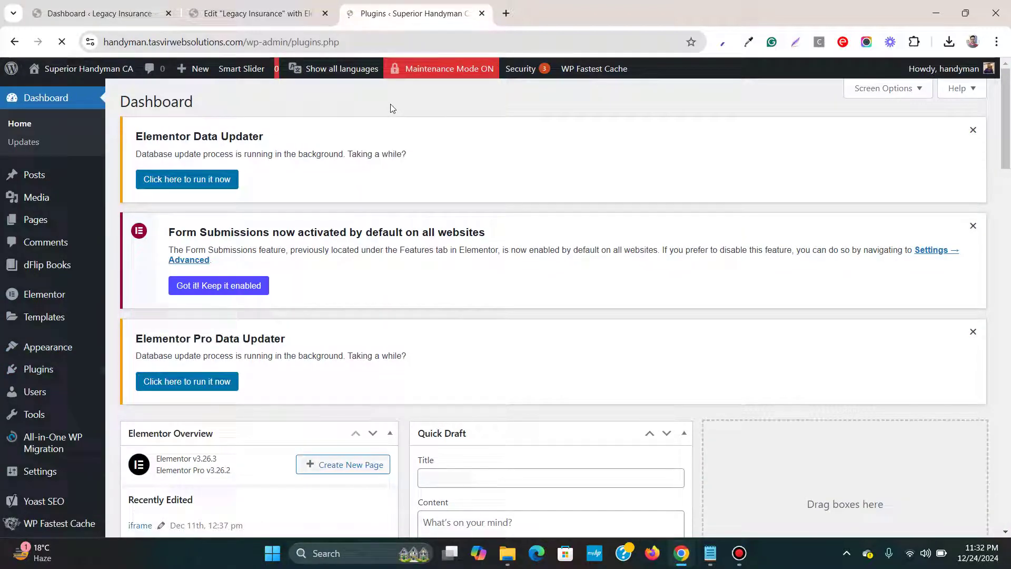
{"action": "scroll", "coordinate": [279, 206], "scroll_direction": "down", "scroll_amount": 2}
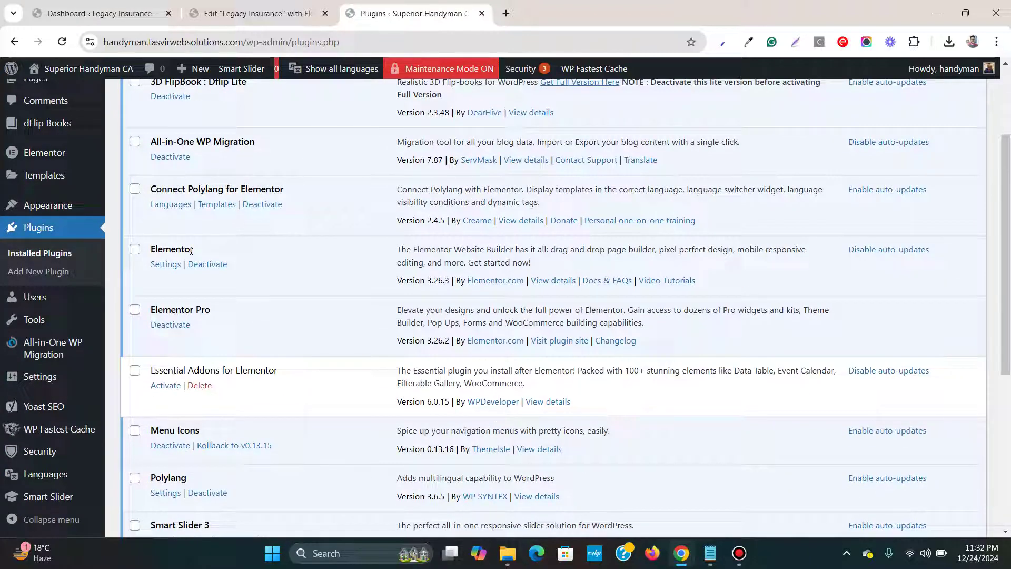
{"action": "key", "text": "ctrl+shift+Tab"}
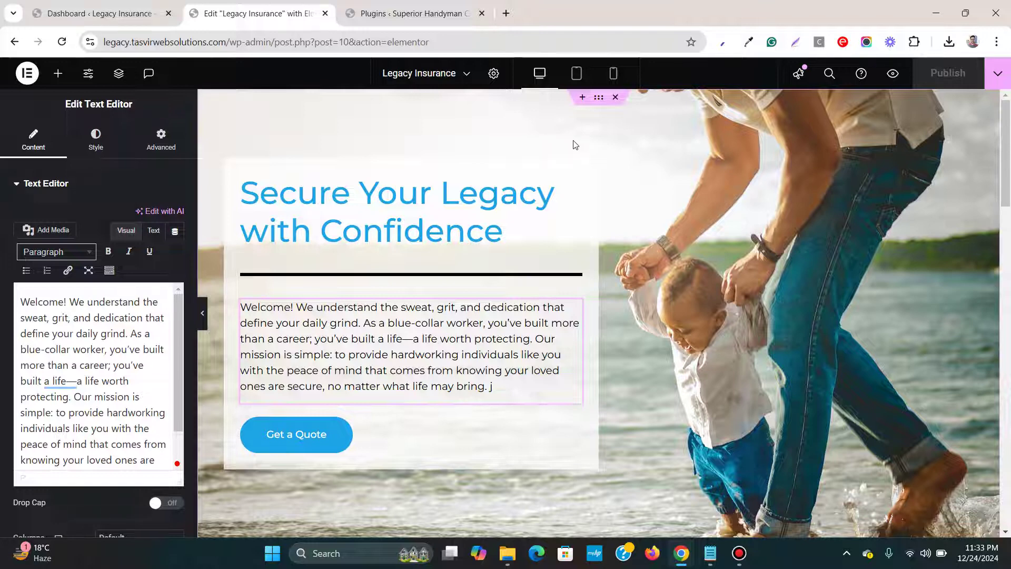
- Scroll through the Legacy Insurance sections, glancing at the plugins list in between
{"action": "scroll", "coordinate": [780, 156], "scroll_direction": "down", "scroll_amount": 6}
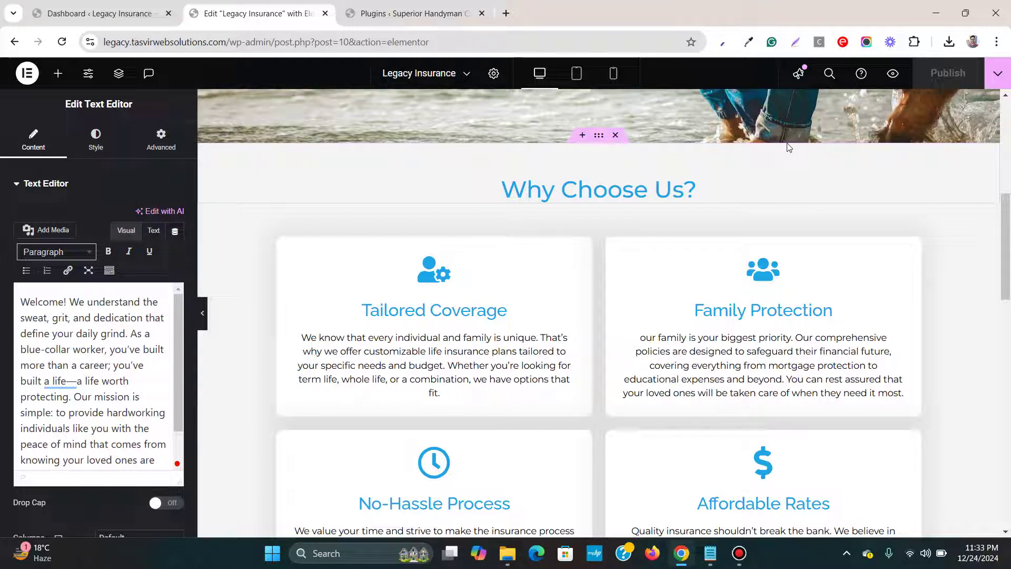
{"action": "left_click", "coordinate": [359, 10]}
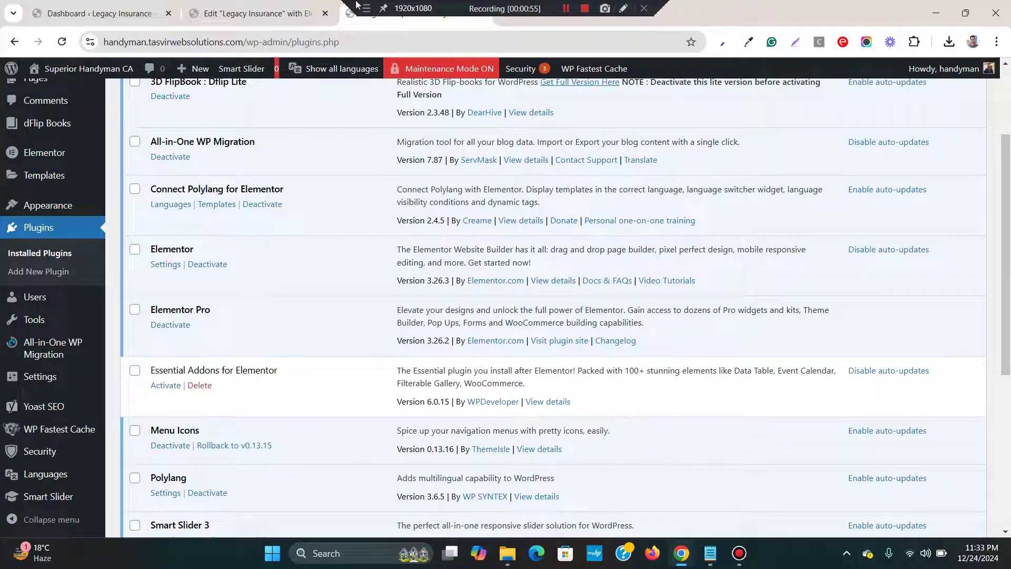
{"action": "left_click", "coordinate": [296, 13]}
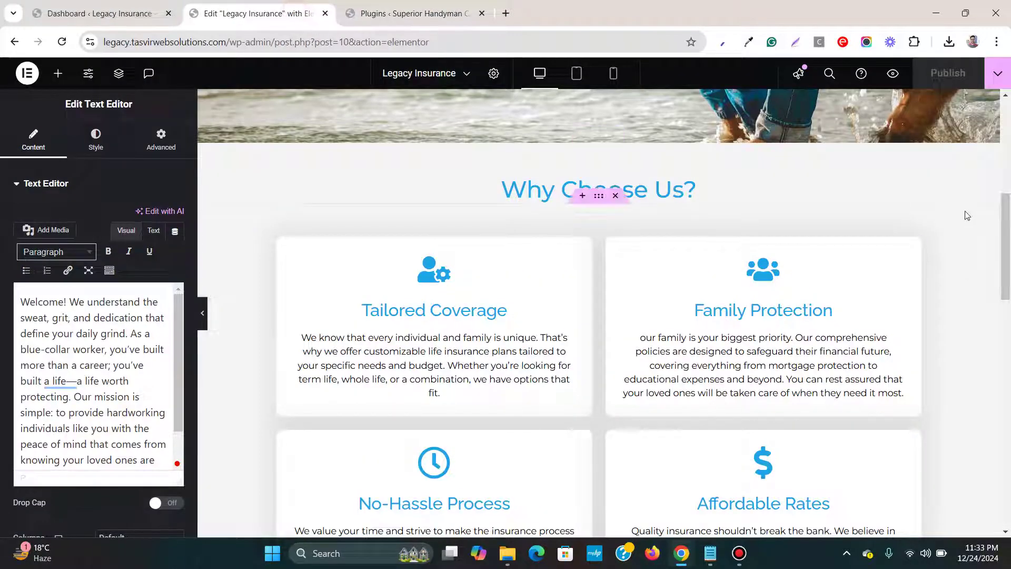
{"action": "scroll", "coordinate": [905, 211], "scroll_direction": "up", "scroll_amount": 8}
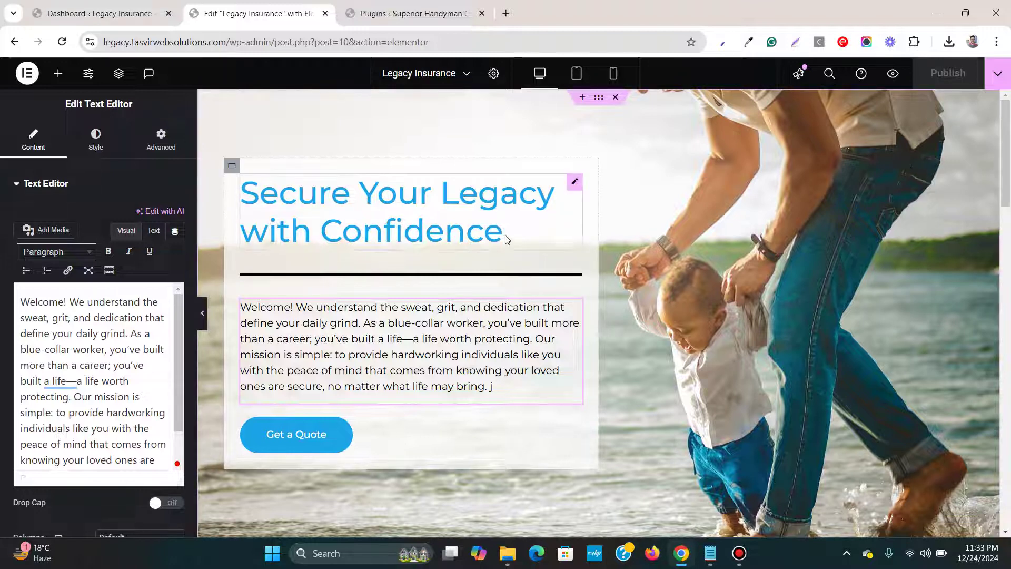
{"action": "scroll", "coordinate": [762, 323], "scroll_direction": "down", "scroll_amount": 8}
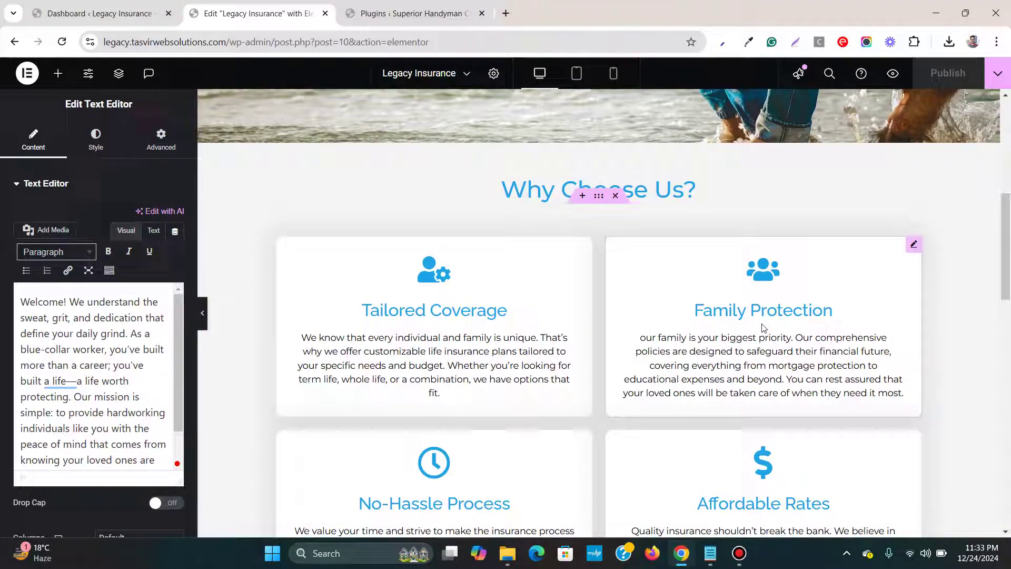
{"action": "scroll", "coordinate": [761, 327], "scroll_direction": "down", "scroll_amount": 1}
{"action": "scroll", "coordinate": [588, 189], "scroll_direction": "down", "scroll_amount": 12}
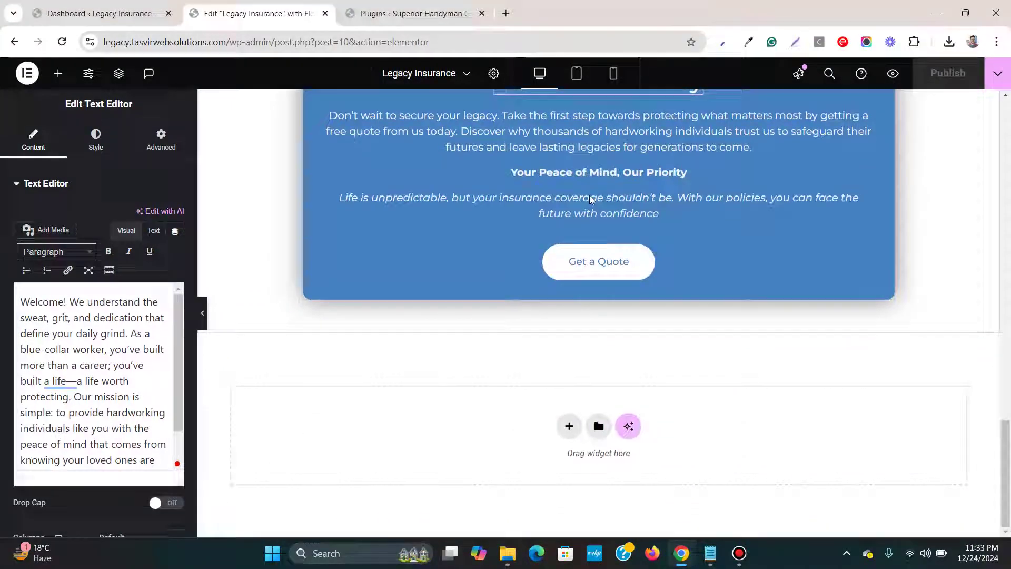
{"action": "scroll", "coordinate": [519, 186], "scroll_direction": "up", "scroll_amount": 14}
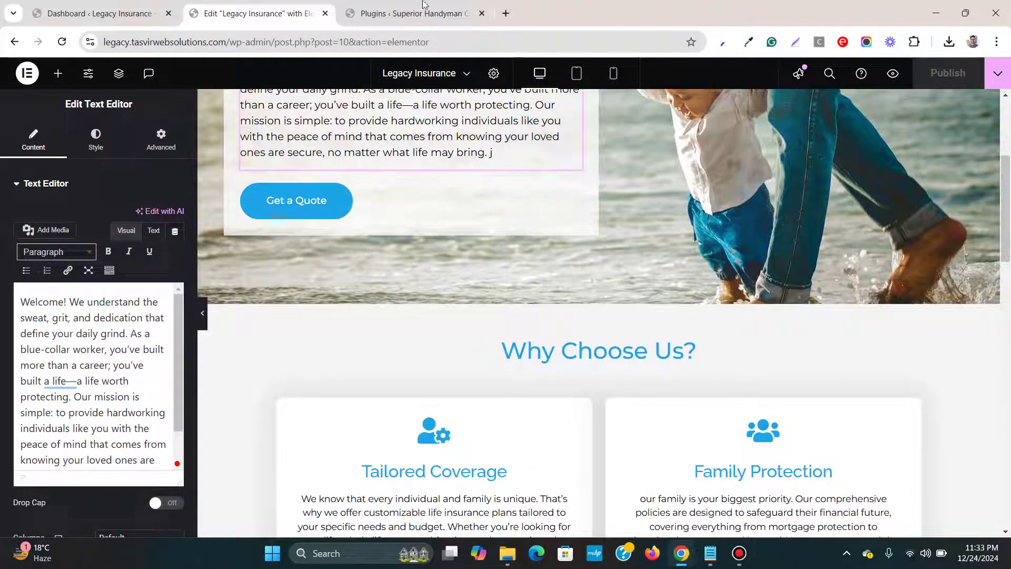
- Send the Superior Handyman tab from Plugins back to its Dashboard, then return to the Legacy Insurance editor
{"action": "left_click", "coordinate": [423, 4]}
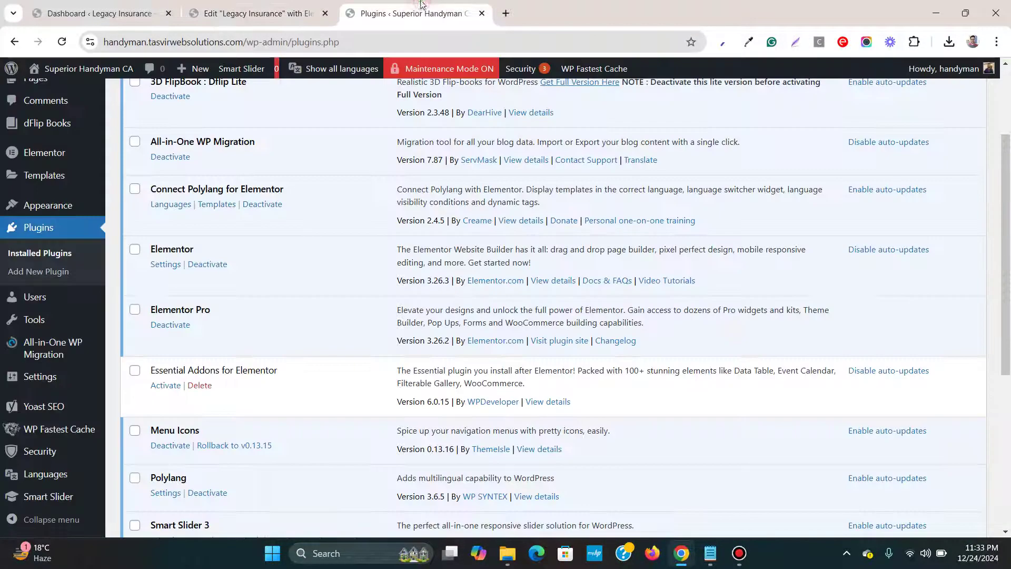
{"action": "scroll", "coordinate": [459, 224], "scroll_direction": "up", "scroll_amount": 2}
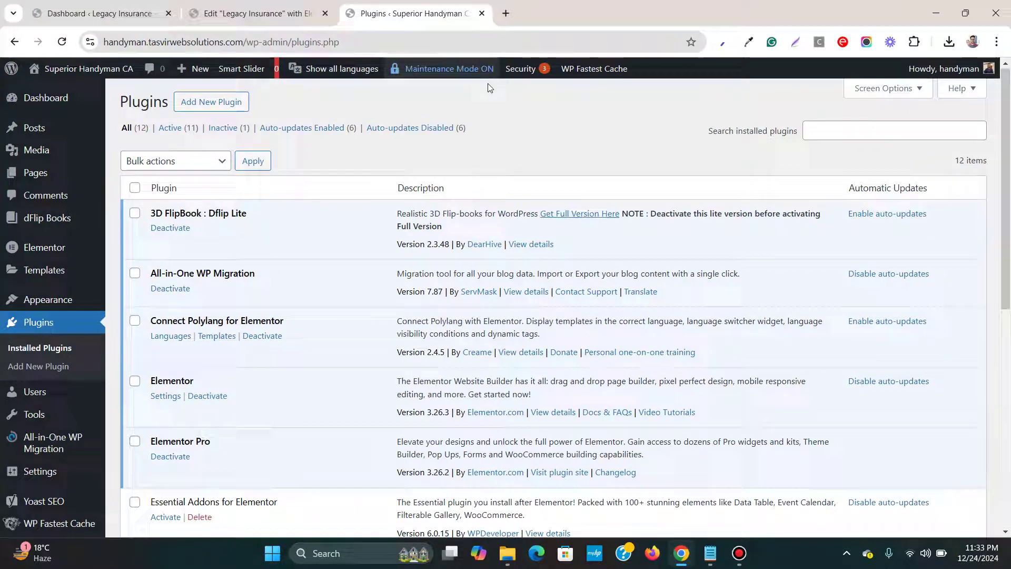
{"action": "left_click", "coordinate": [304, 14]}
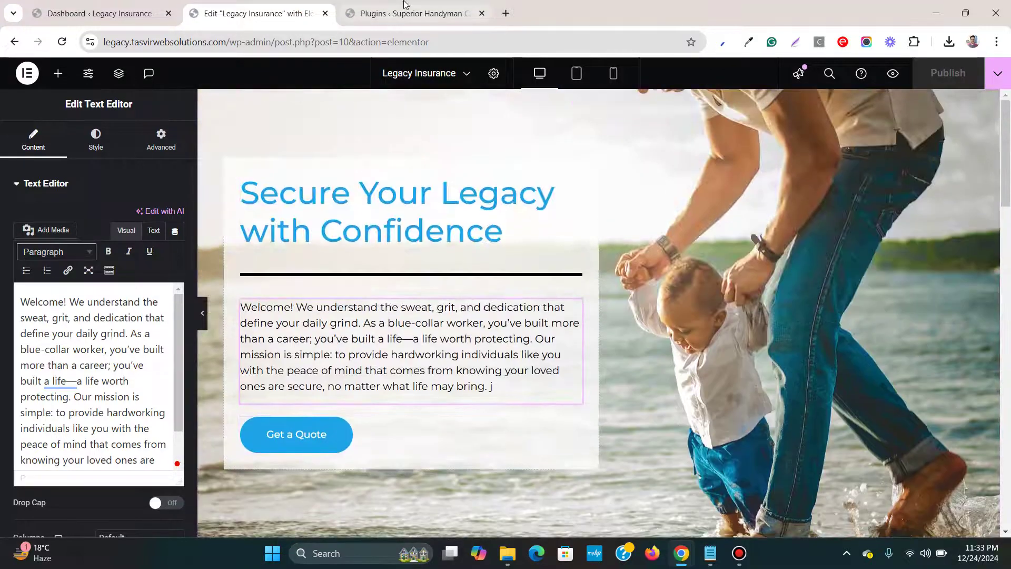
{"action": "left_click", "coordinate": [408, 13]}
{"action": "left_click", "coordinate": [47, 105]}
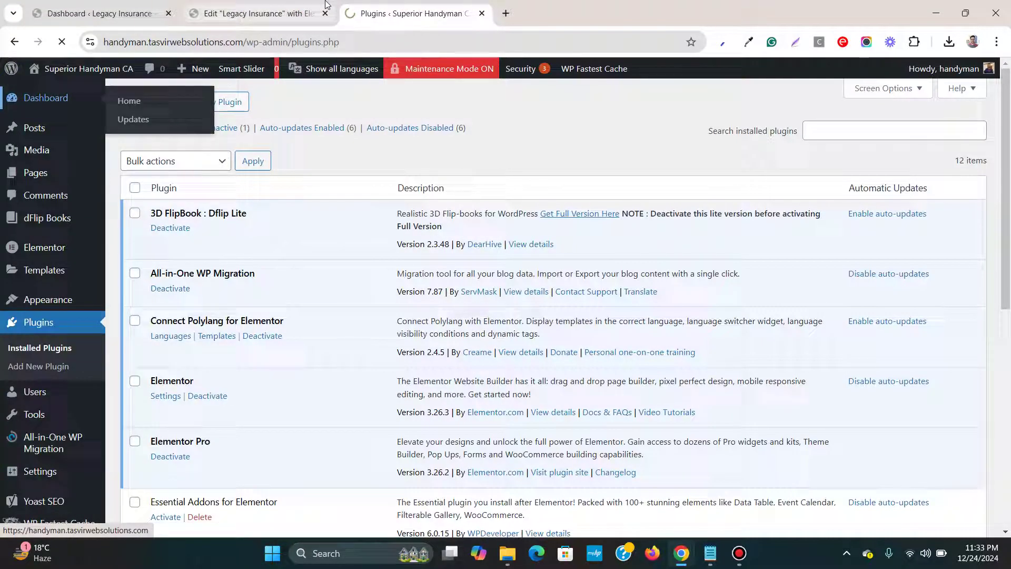
{"action": "left_click", "coordinate": [305, 8]}
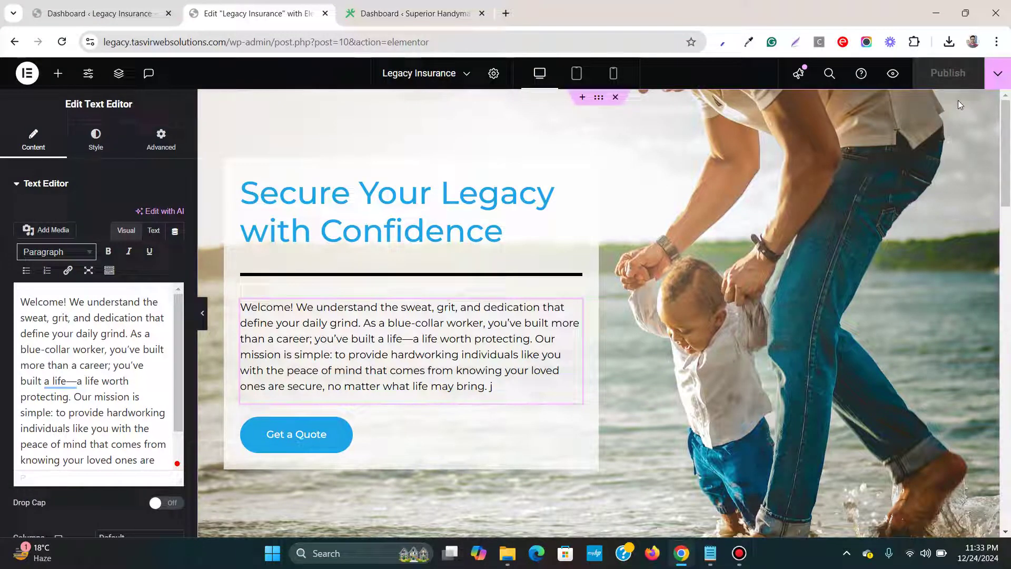
- Save the Legacy Insurance page as template 'insurance dec 2024' and export it as elementor-95-2024-12-24.json
{"action": "left_click", "coordinate": [999, 76]}
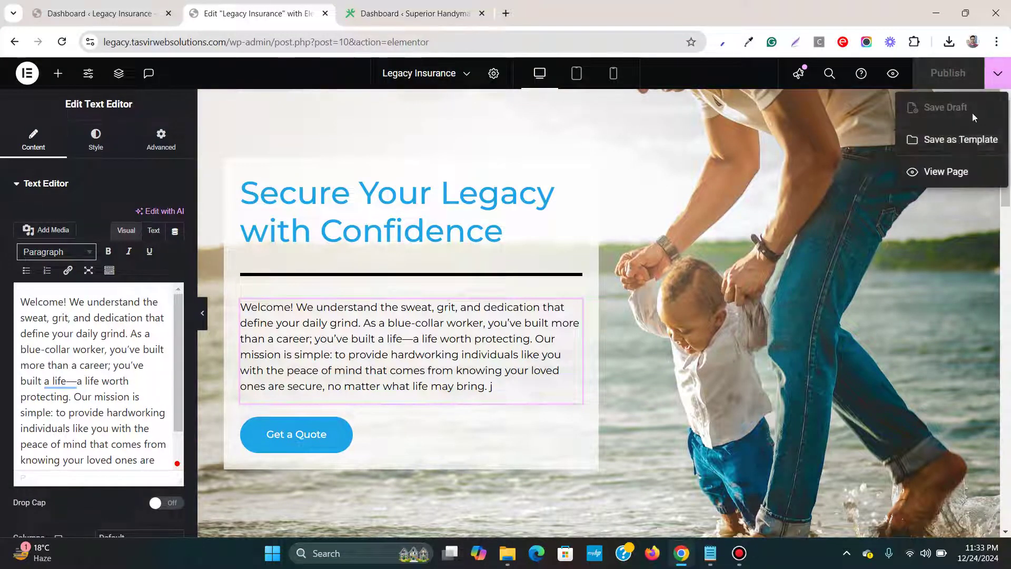
{"action": "left_click", "coordinate": [962, 140]}
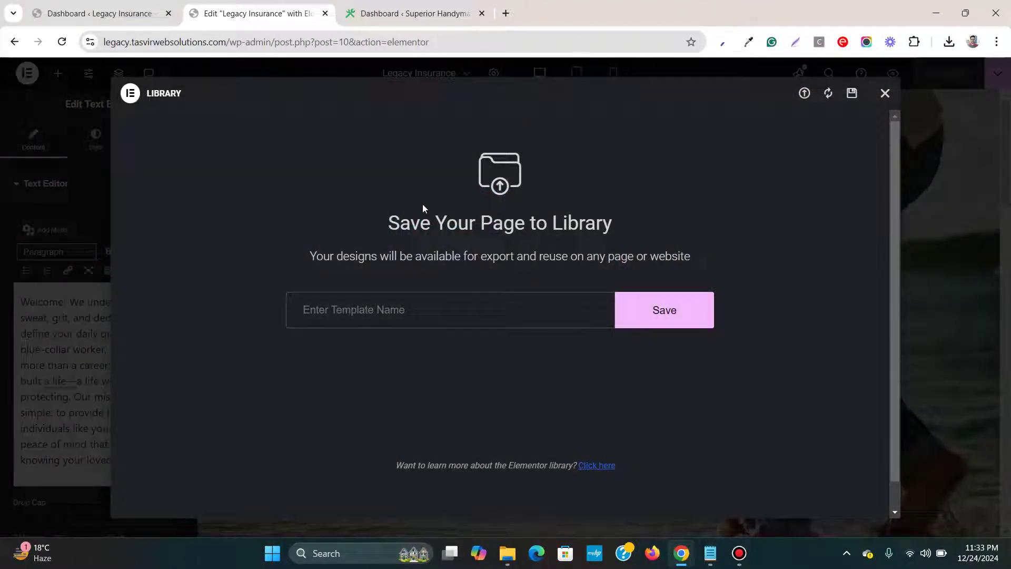
{"action": "type", "text": "in"}
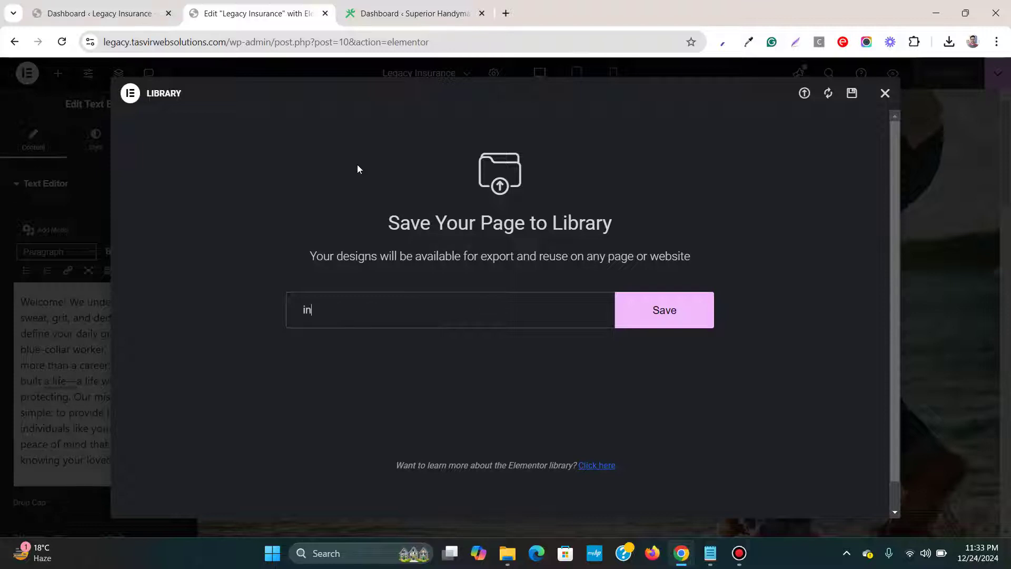
{"action": "type", "text": "surance dec 2024"}
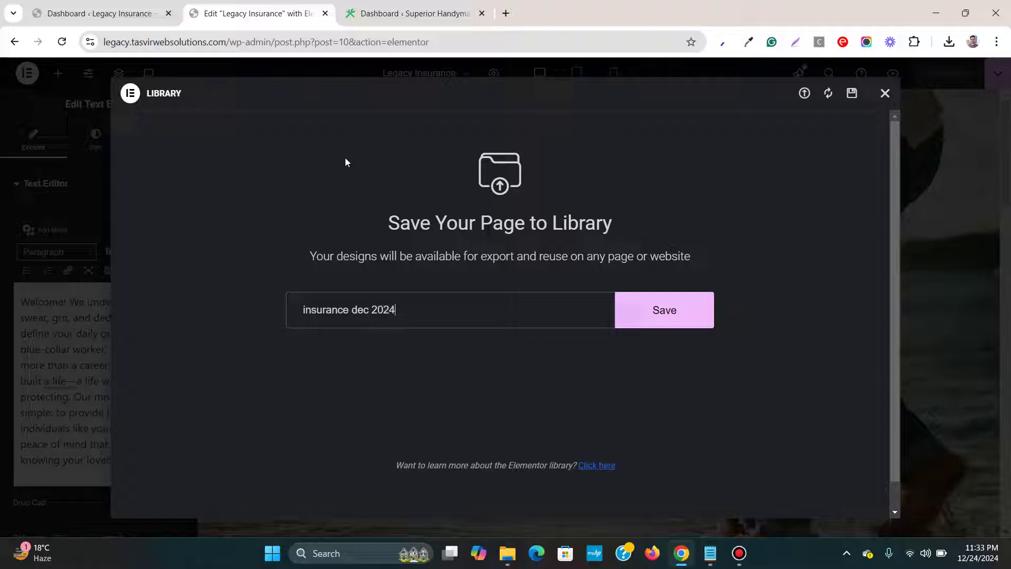
{"action": "left_click", "coordinate": [634, 324]}
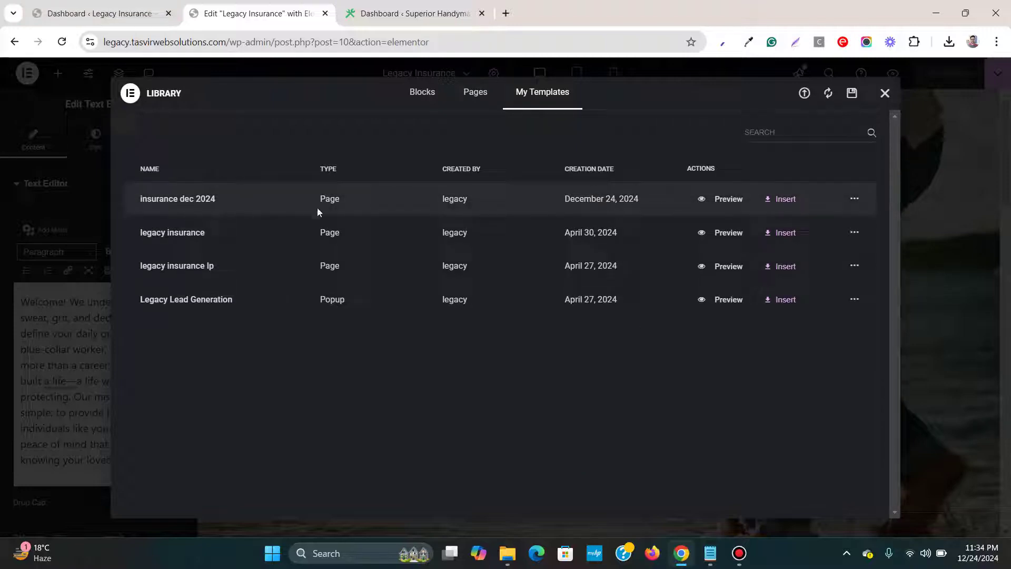
{"action": "left_click", "coordinate": [854, 201]}
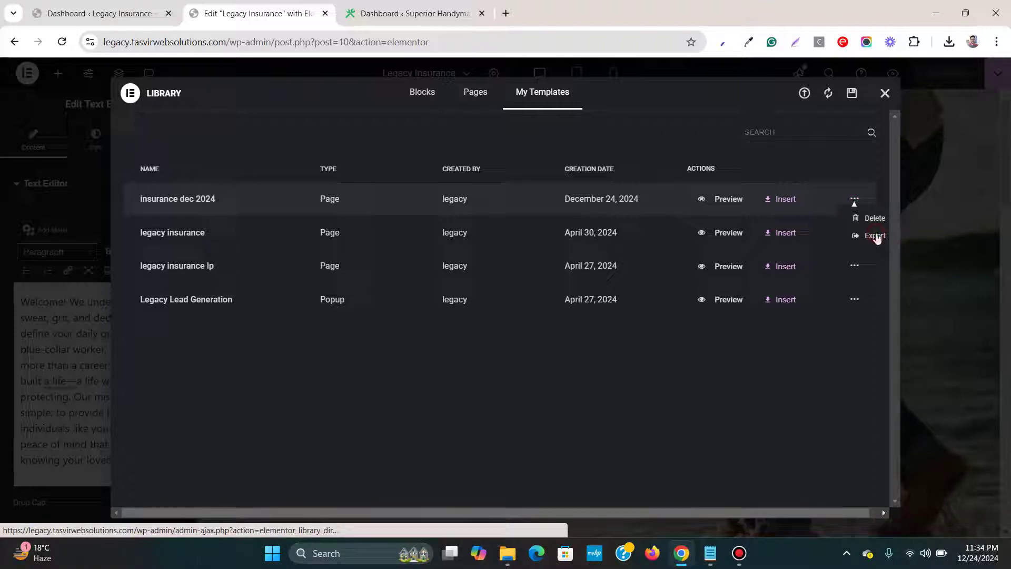
{"action": "left_click", "coordinate": [876, 237]}
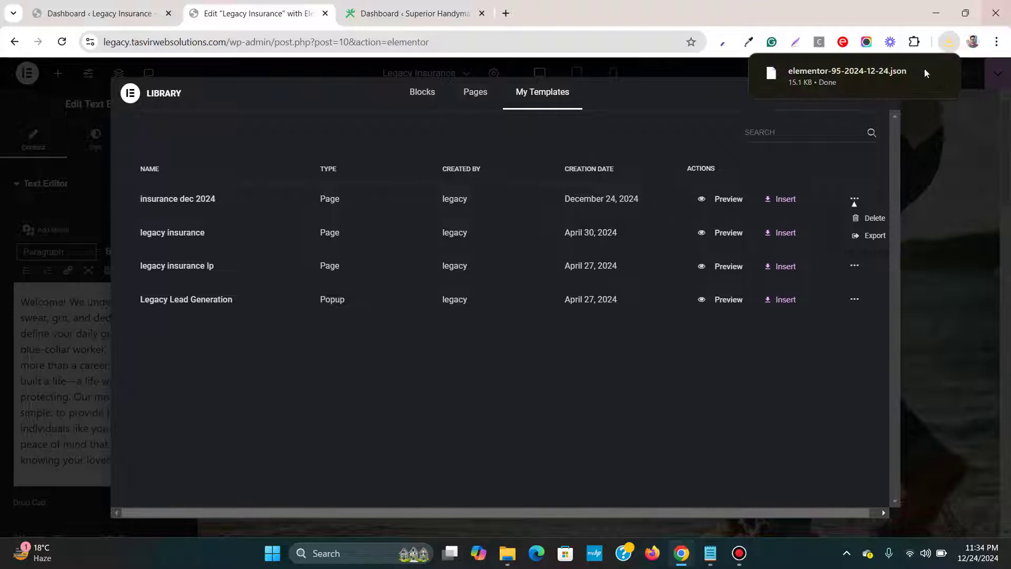
- Add a new Superior Handyman page titled 'Insurance Dec 2024' and save it as a draft
{"action": "left_click", "coordinate": [436, 4]}
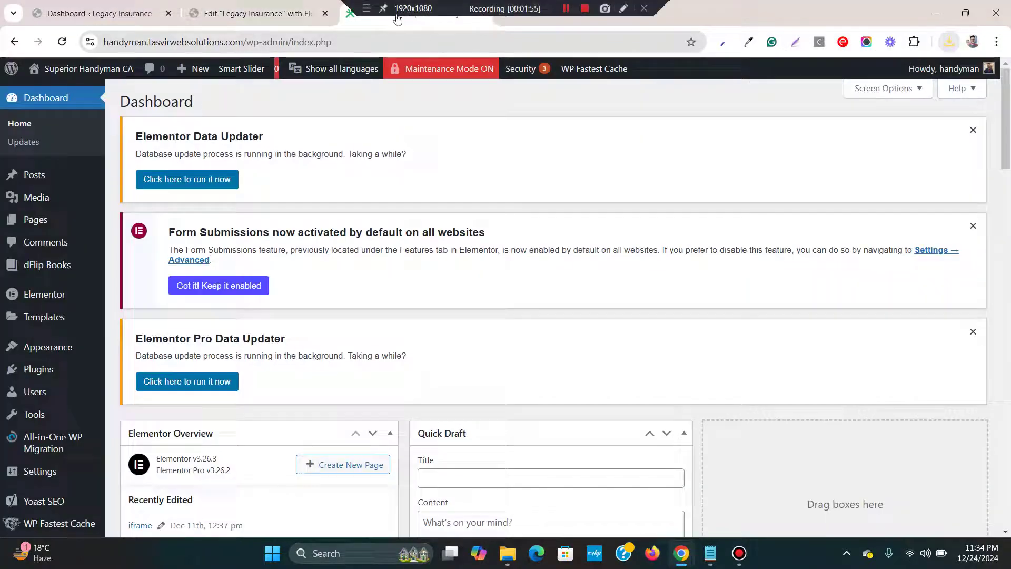
{"action": "mouse_move", "coordinate": [32, 219]}
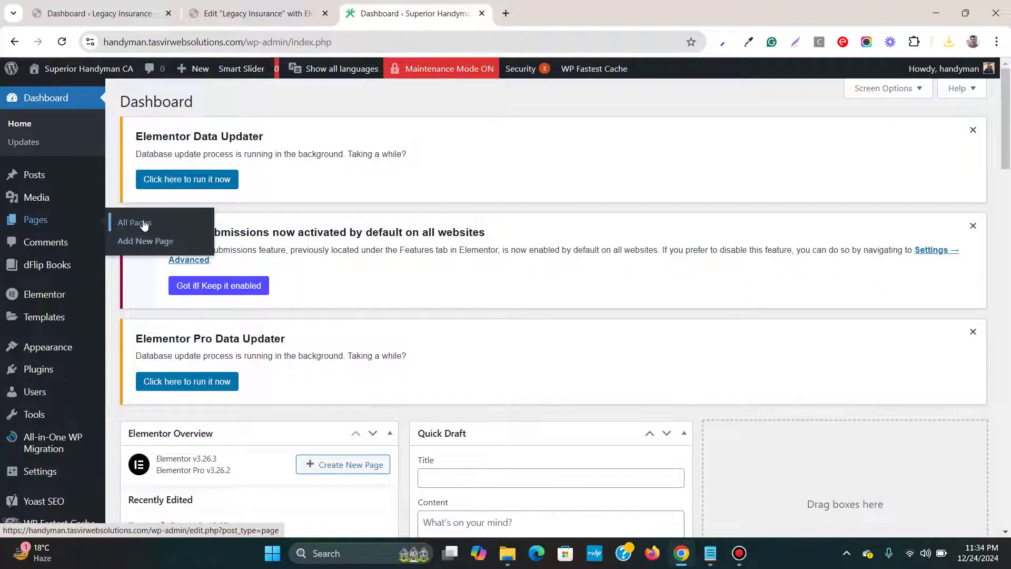
{"action": "left_click", "coordinate": [158, 243]}
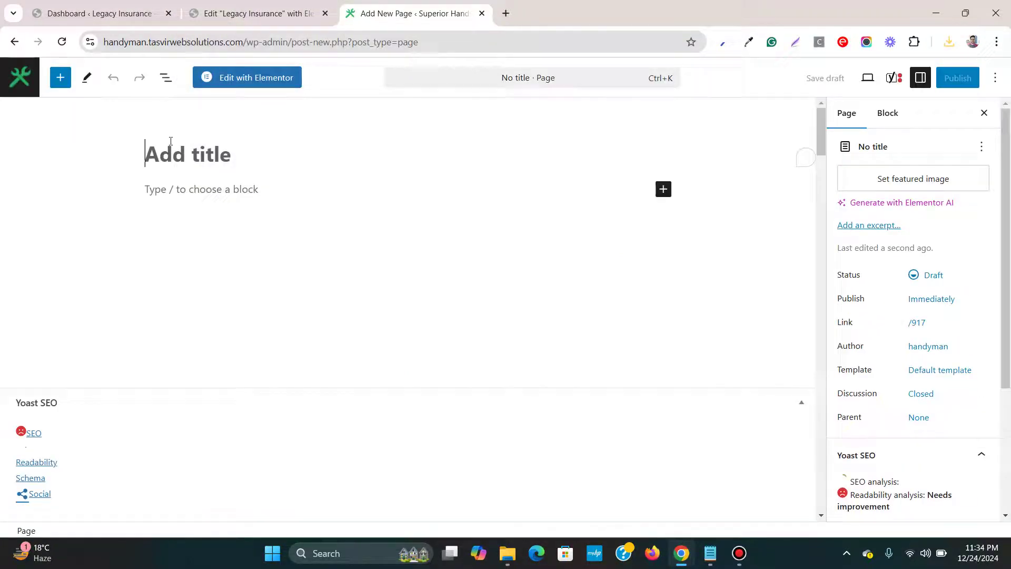
{"action": "type", "text": "I"}
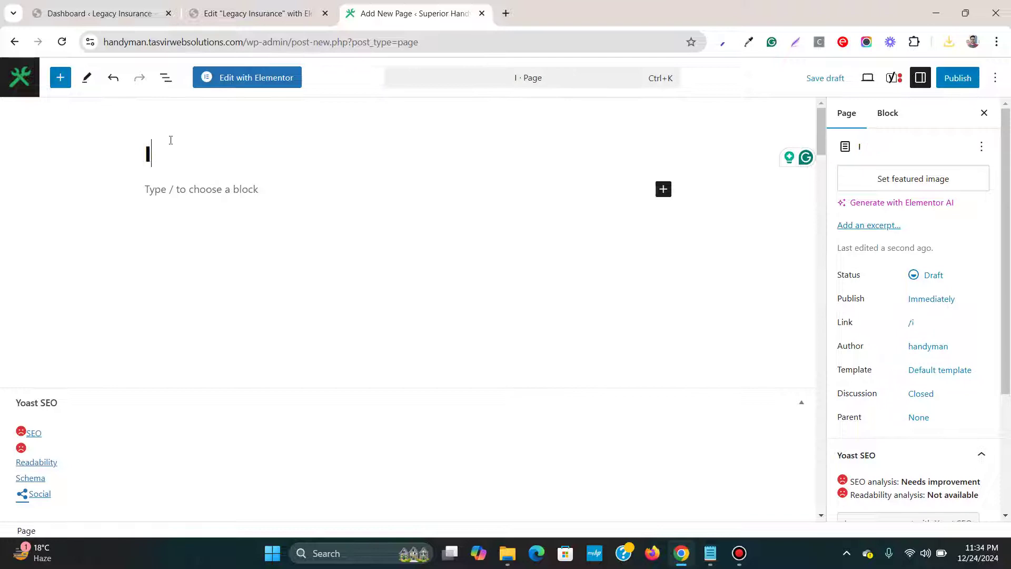
{"action": "type", "text": "nsur"}
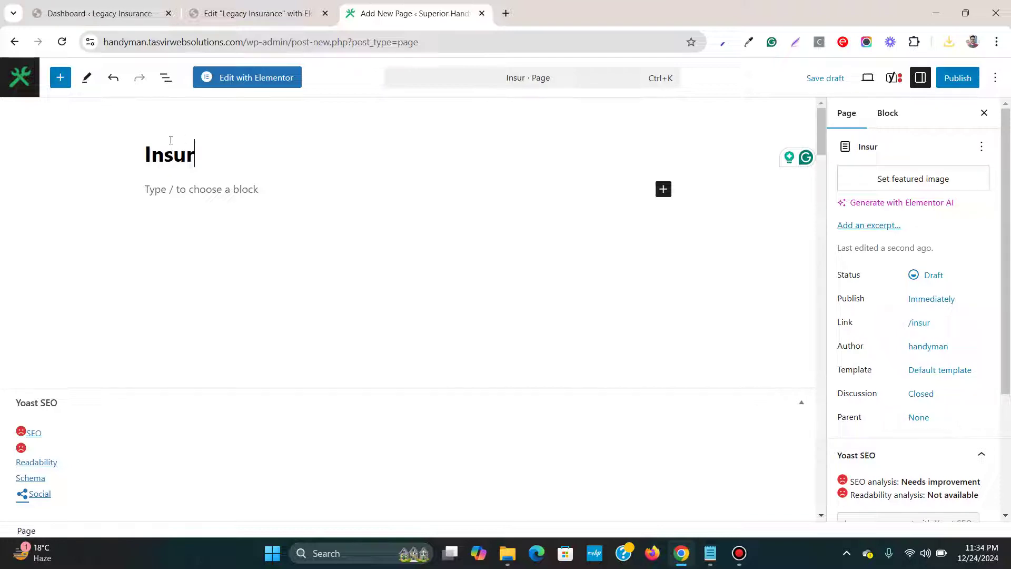
{"action": "type", "text": "ance D"}
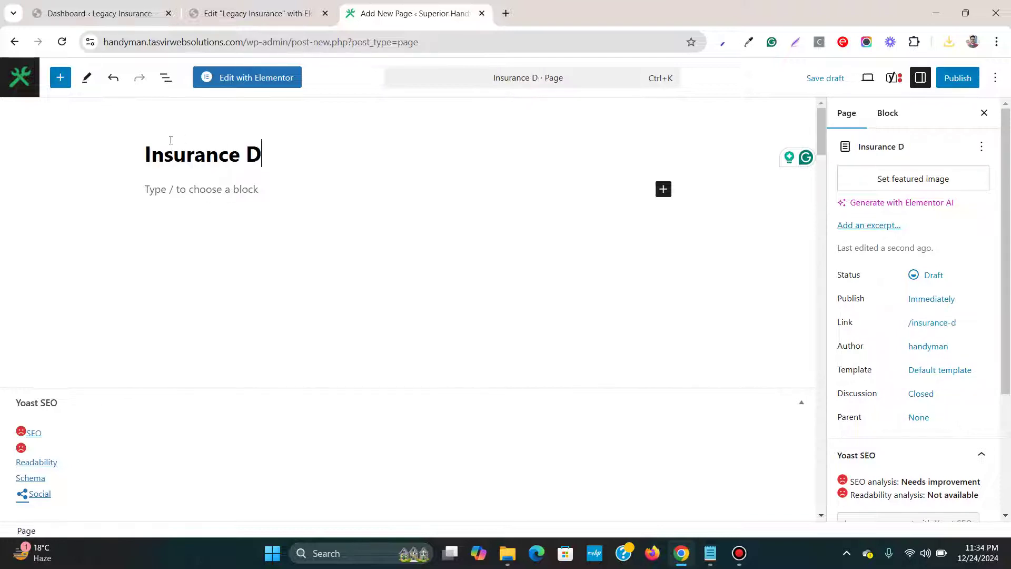
{"action": "type", "text": "ec 2024"}
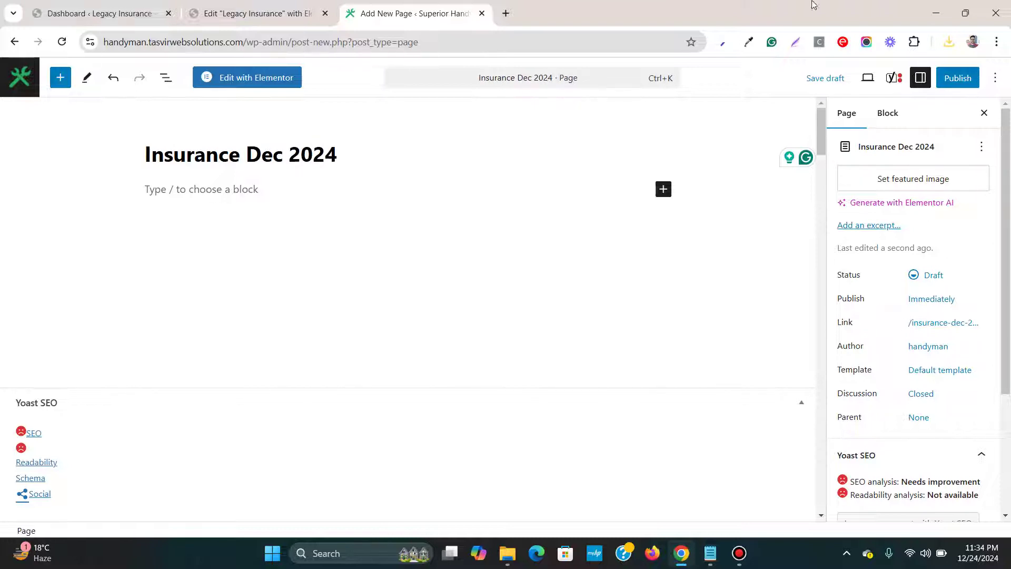
{"action": "left_click", "coordinate": [819, 86]}
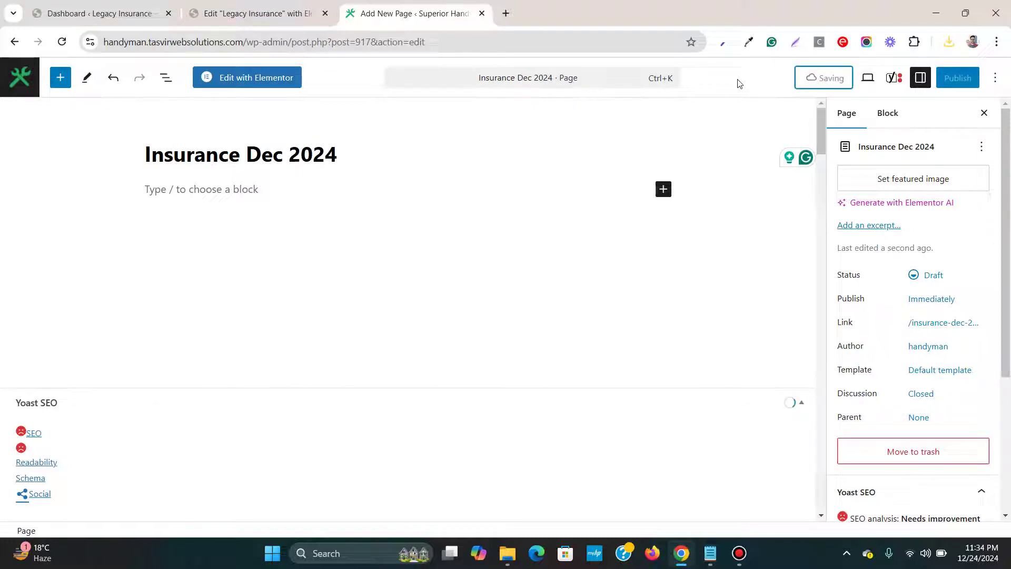
- Open the Insurance Dec 2024 draft in Elementor and bring up the template library
{"action": "left_click", "coordinate": [256, 78]}
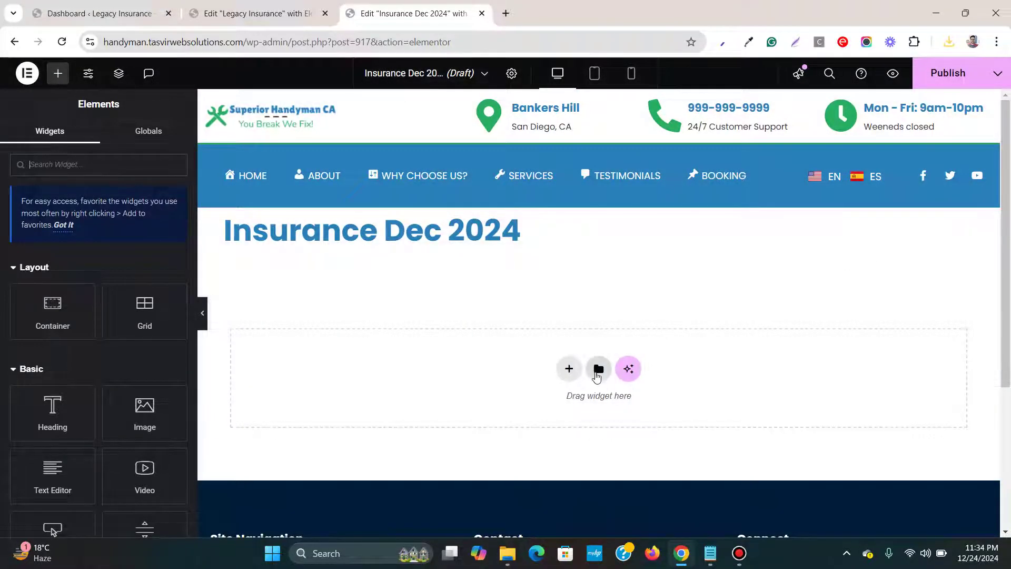
{"action": "left_click", "coordinate": [597, 371]}
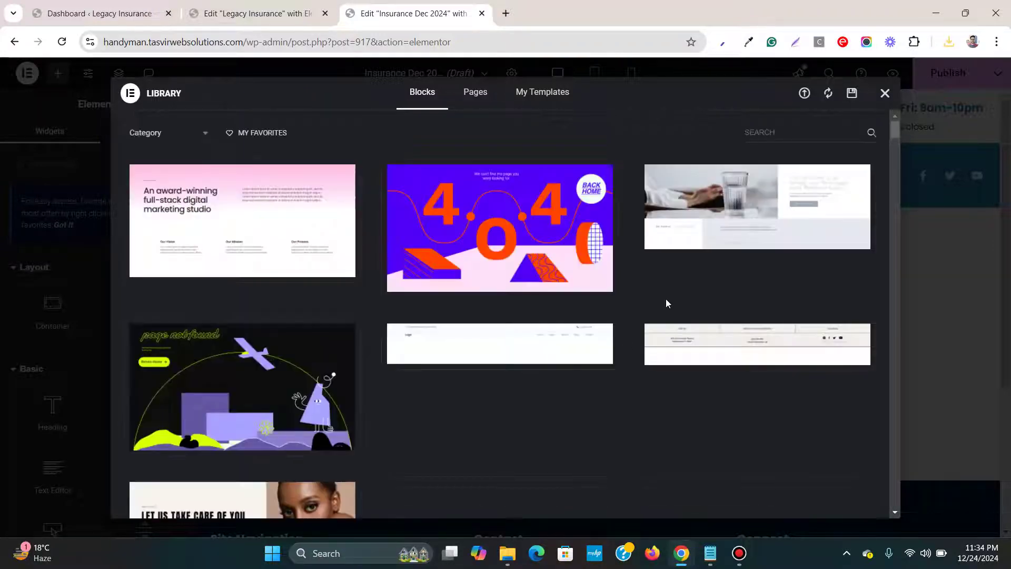
- Import elementor-95-2024-12-24.json from Downloads, ticking Do not show again and confirming the upload warnings
{"action": "left_click", "coordinate": [803, 94]}
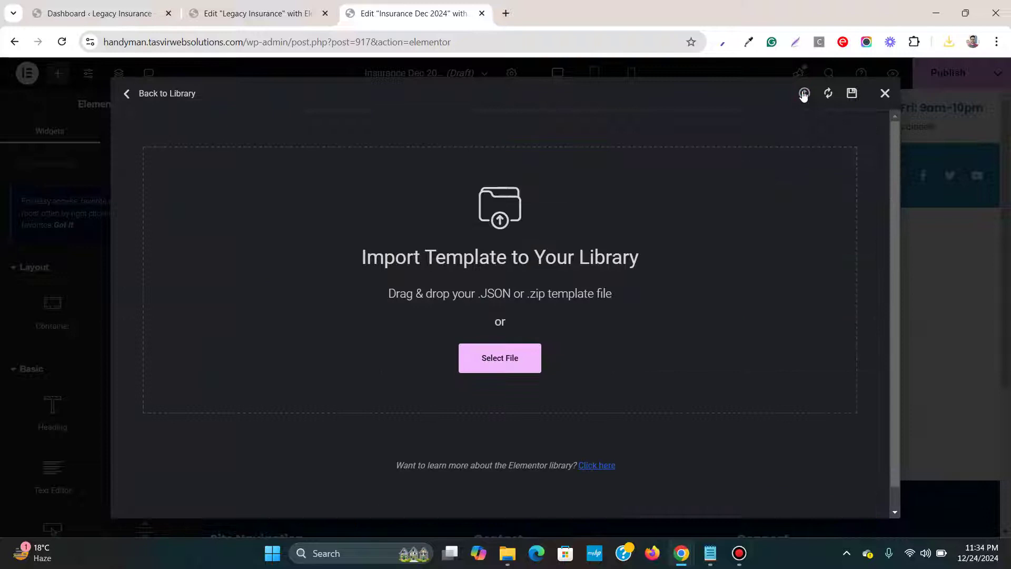
{"action": "left_click", "coordinate": [948, 42]}
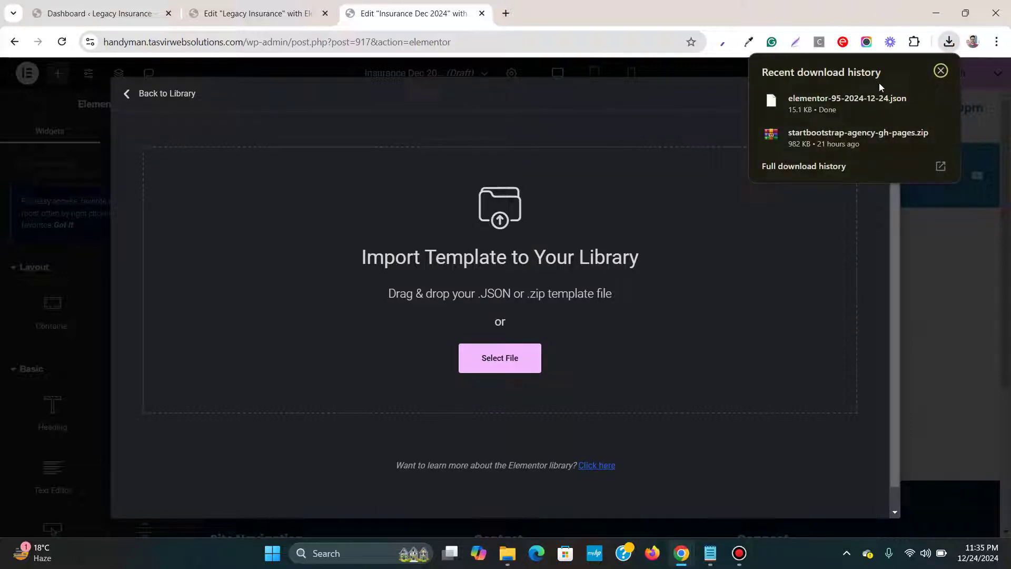
{"action": "left_click_drag", "start_coordinate": [848, 107], "coordinate": [591, 213]}
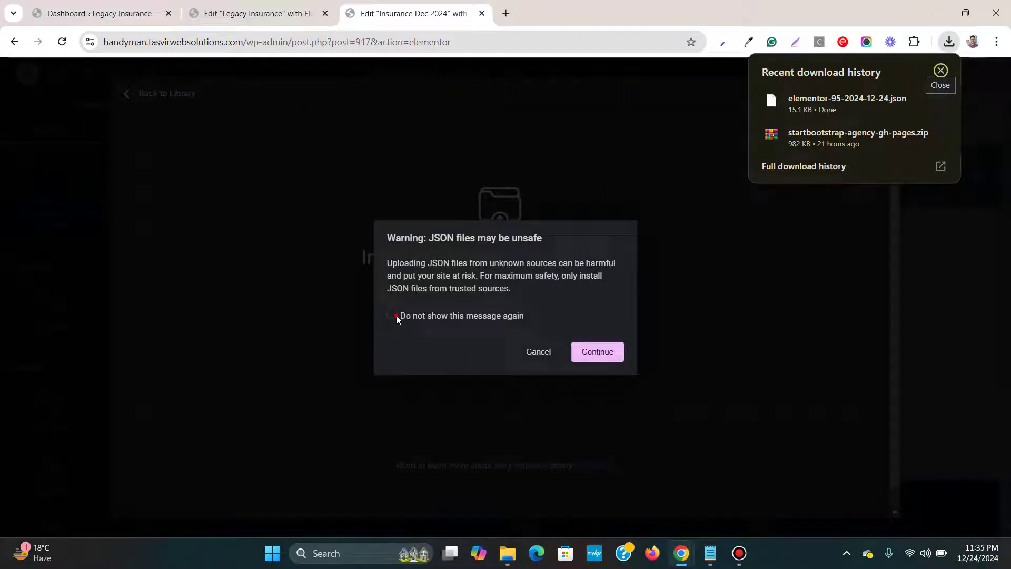
{"action": "left_click", "coordinate": [392, 316]}
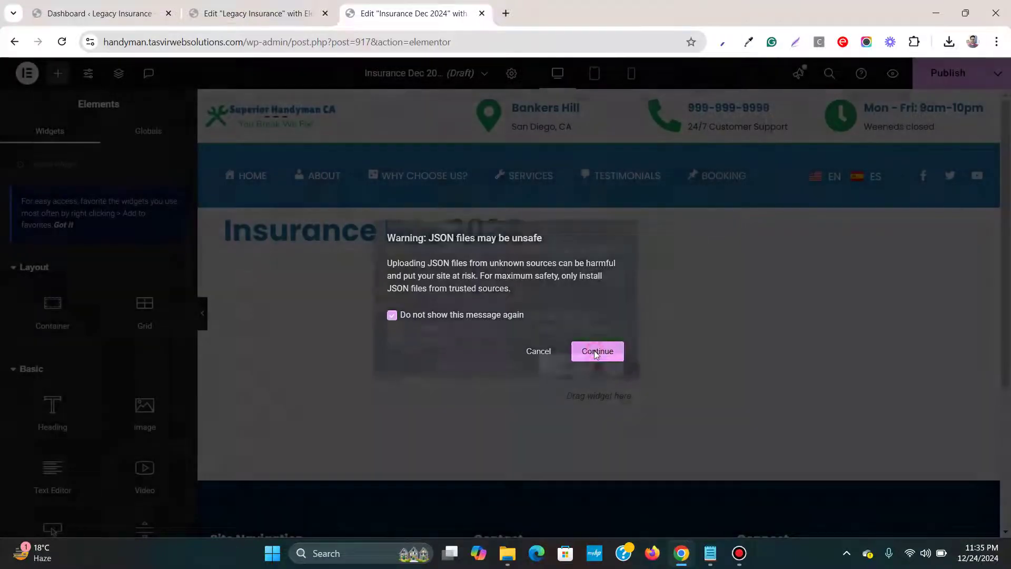
{"action": "left_click", "coordinate": [596, 352]}
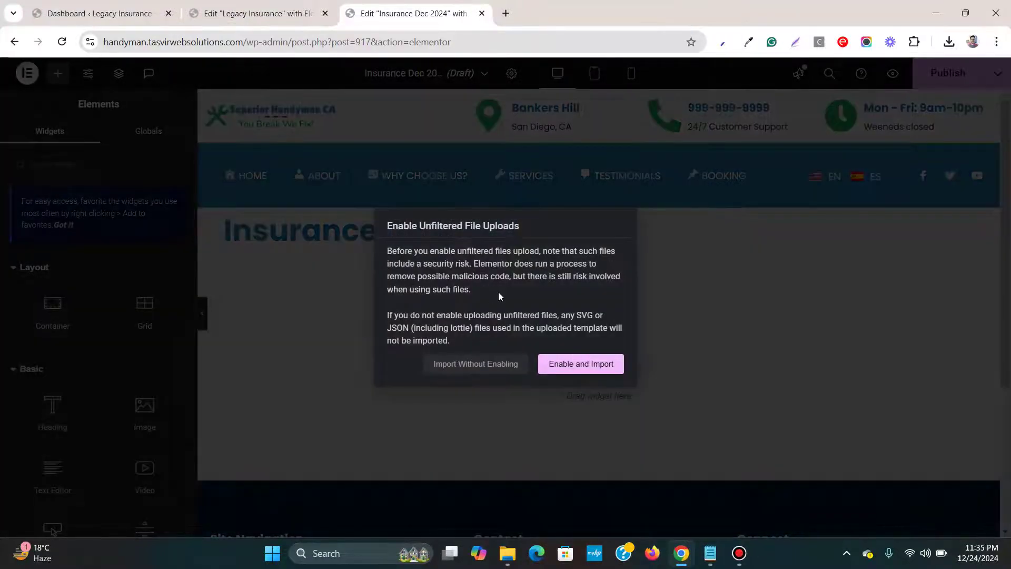
{"action": "left_click", "coordinate": [616, 370]}
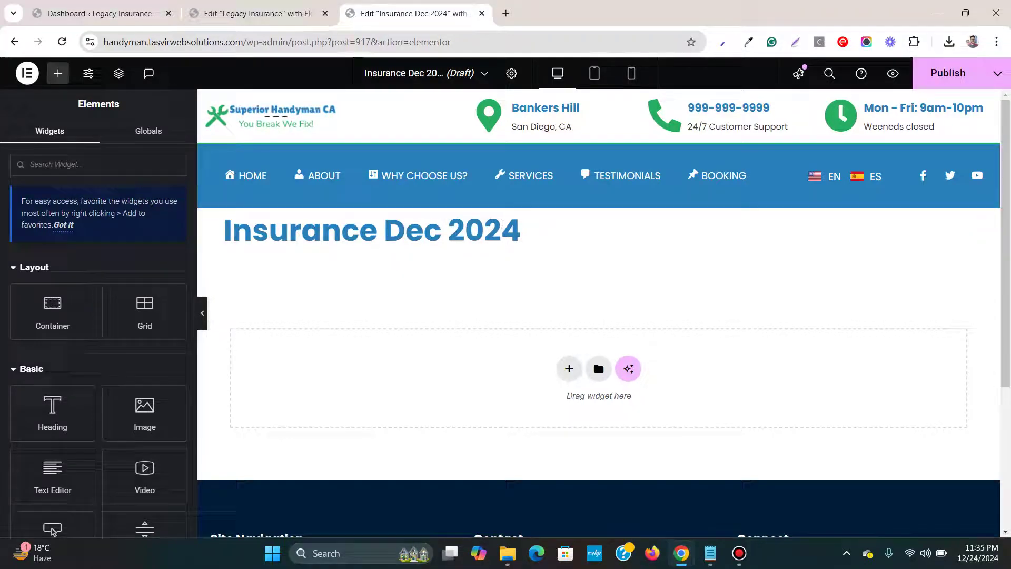
- Find 'insurance dec 2024' under My Templates and insert it into the Insurance Dec 2024 page
{"action": "scroll", "coordinate": [500, 224], "scroll_direction": "down", "scroll_amount": 4}
{"action": "scroll", "coordinate": [501, 224], "scroll_direction": "up", "scroll_amount": 4}
{"action": "left_click", "coordinate": [597, 367]}
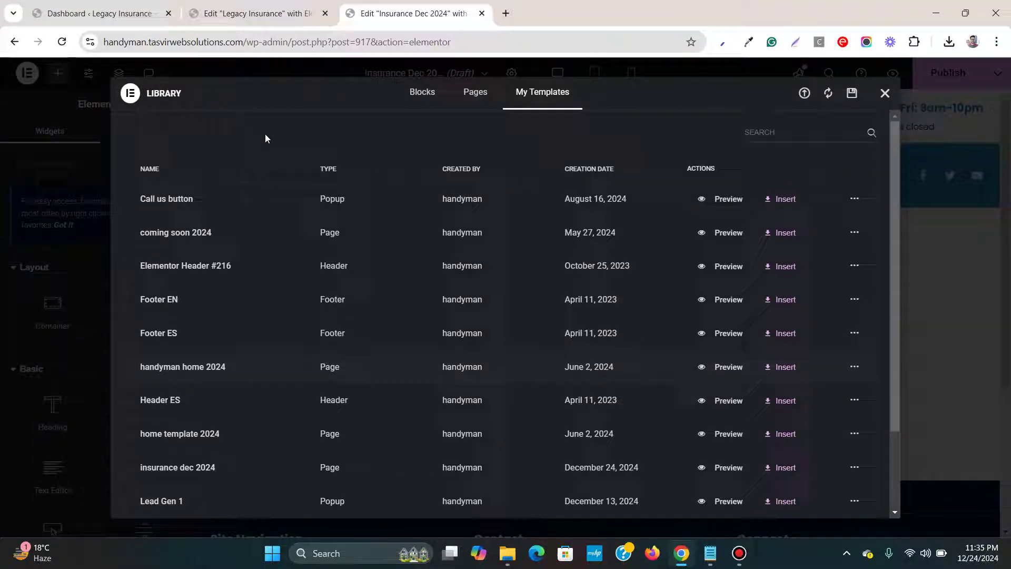
{"action": "scroll", "coordinate": [248, 213], "scroll_direction": "down", "scroll_amount": 2}
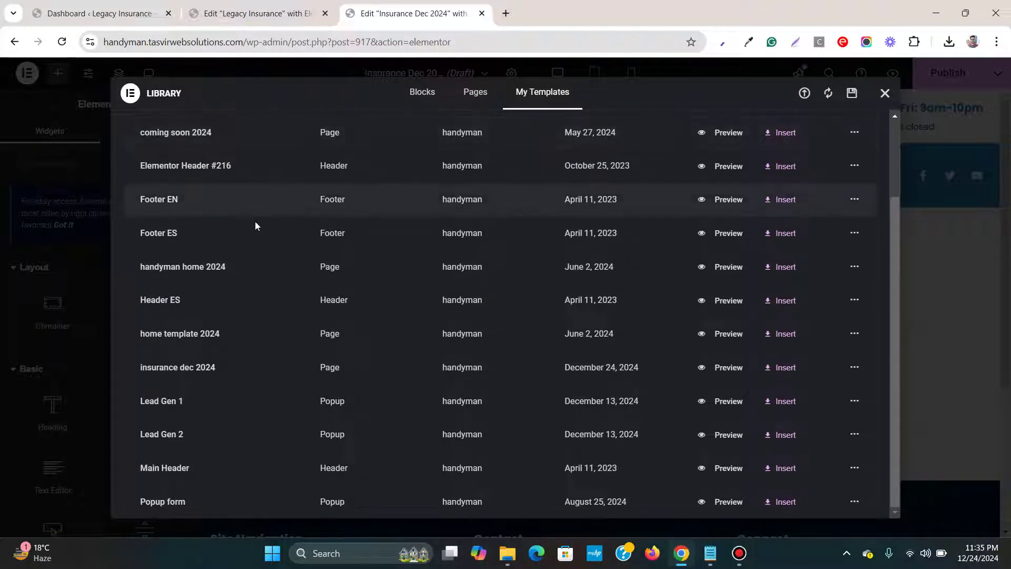
{"action": "scroll", "coordinate": [265, 280], "scroll_direction": "up", "scroll_amount": 2}
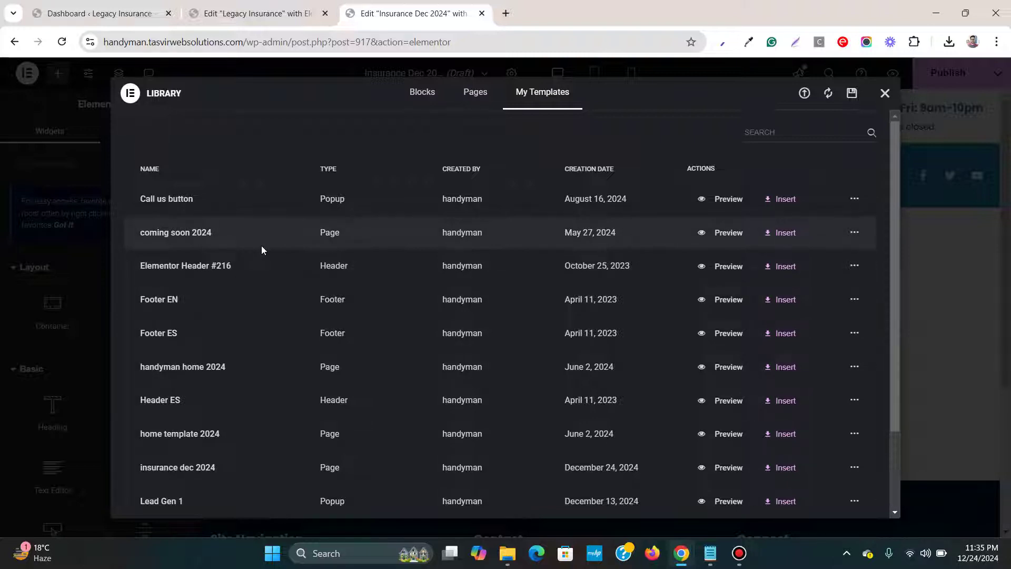
{"action": "scroll", "coordinate": [261, 246], "scroll_direction": "down", "scroll_amount": 2}
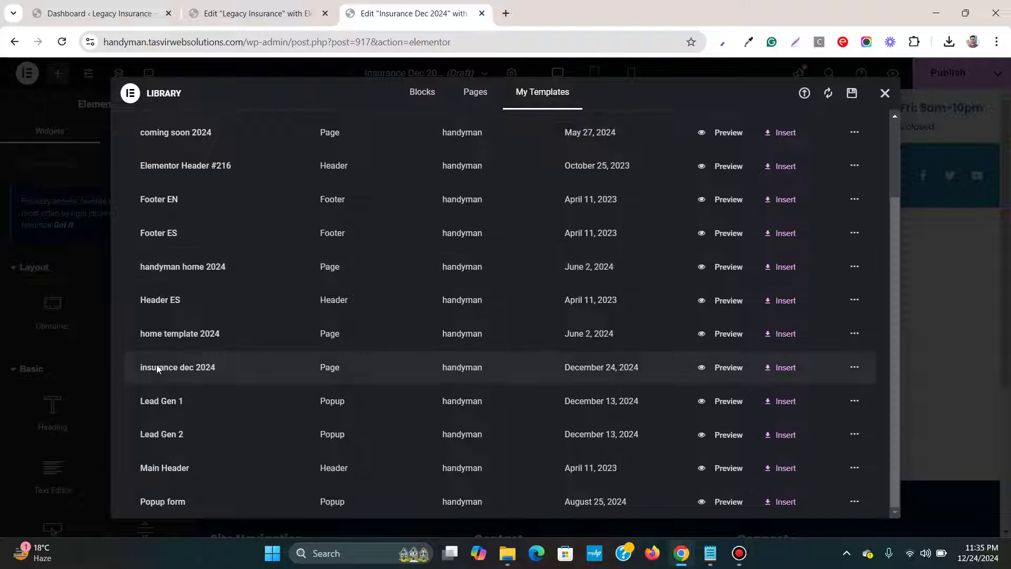
{"action": "left_click", "coordinate": [787, 371]}
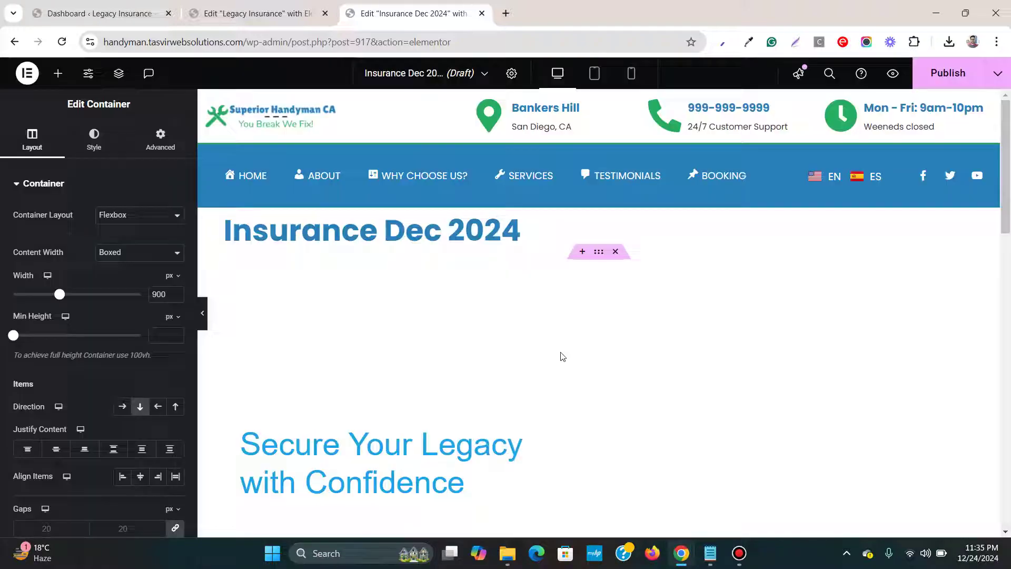
- Review the inserted layout, close the Legacy Insurance template library, and return to editing Insurance Dec 2024
{"action": "scroll", "coordinate": [580, 339], "scroll_direction": "down", "scroll_amount": 5}
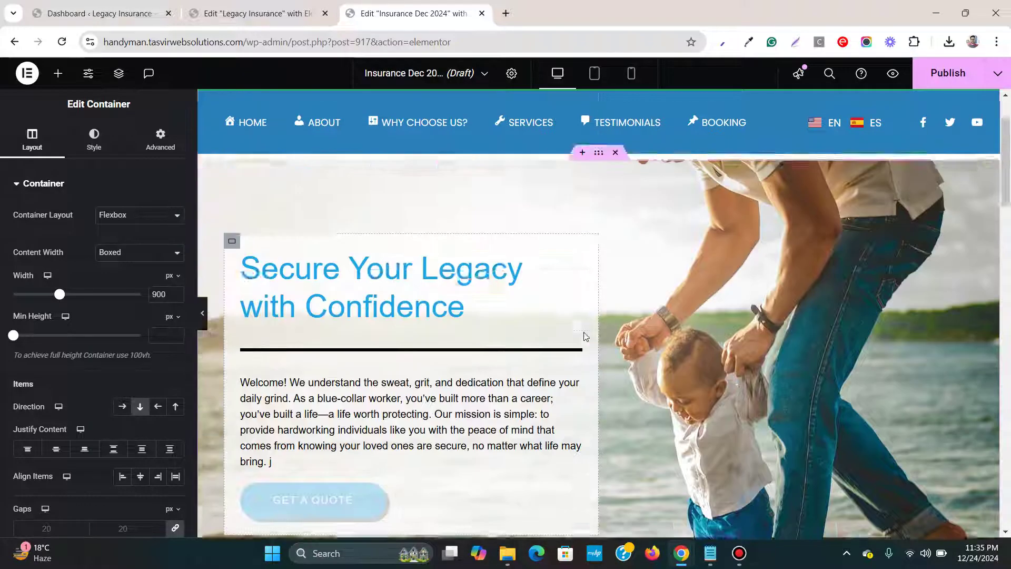
{"action": "scroll", "coordinate": [583, 332], "scroll_direction": "up", "scroll_amount": 3}
{"action": "scroll", "coordinate": [623, 318], "scroll_direction": "down", "scroll_amount": 8}
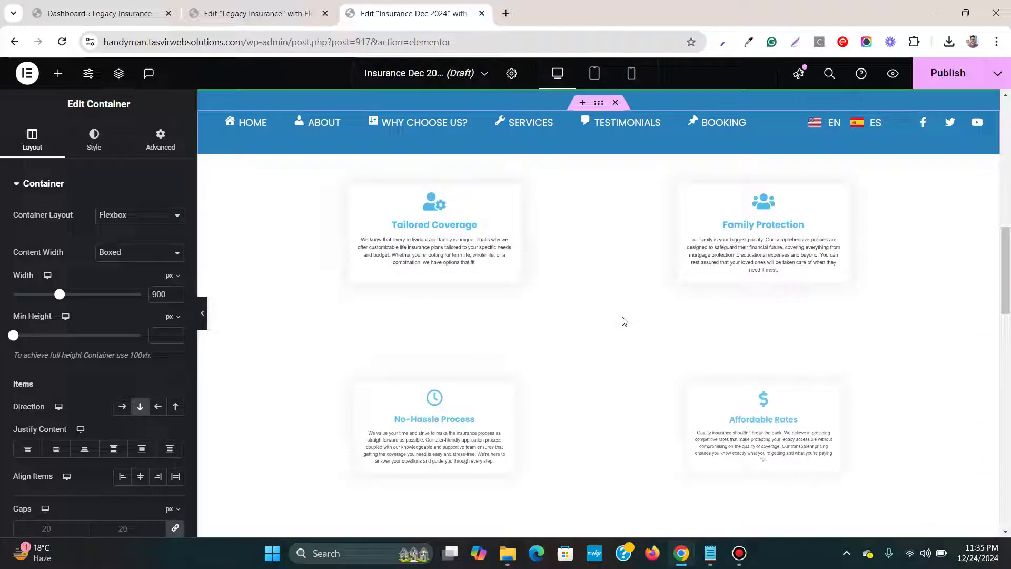
{"action": "scroll", "coordinate": [623, 321], "scroll_direction": "down", "scroll_amount": 15}
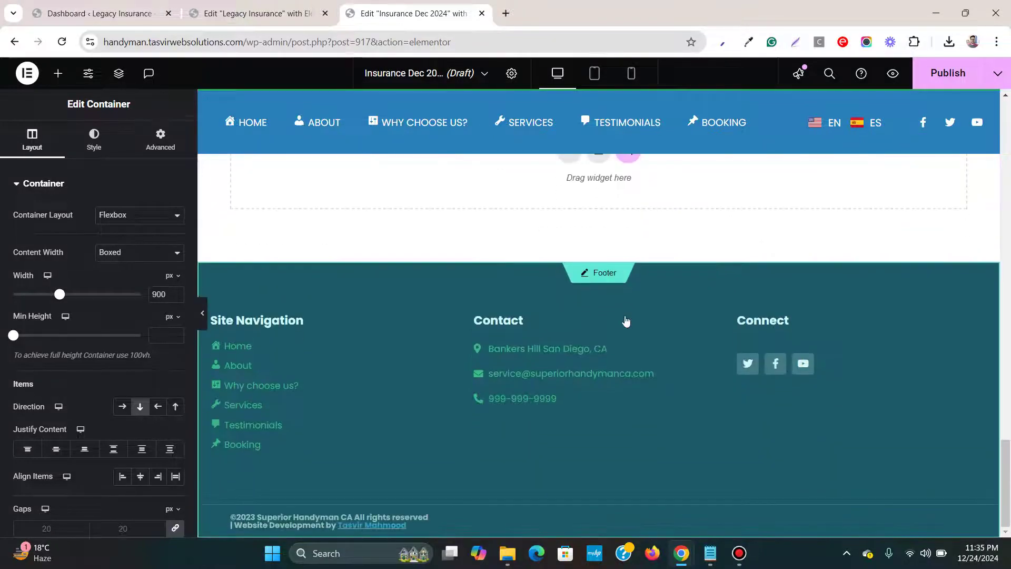
{"action": "scroll", "coordinate": [626, 321], "scroll_direction": "up", "scroll_amount": 20}
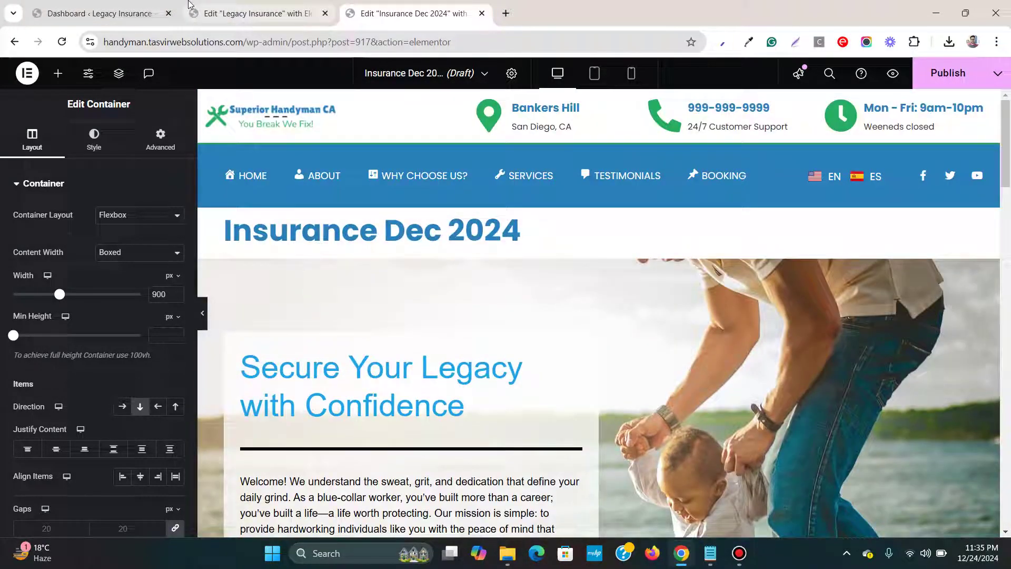
{"action": "left_click", "coordinate": [225, 11]}
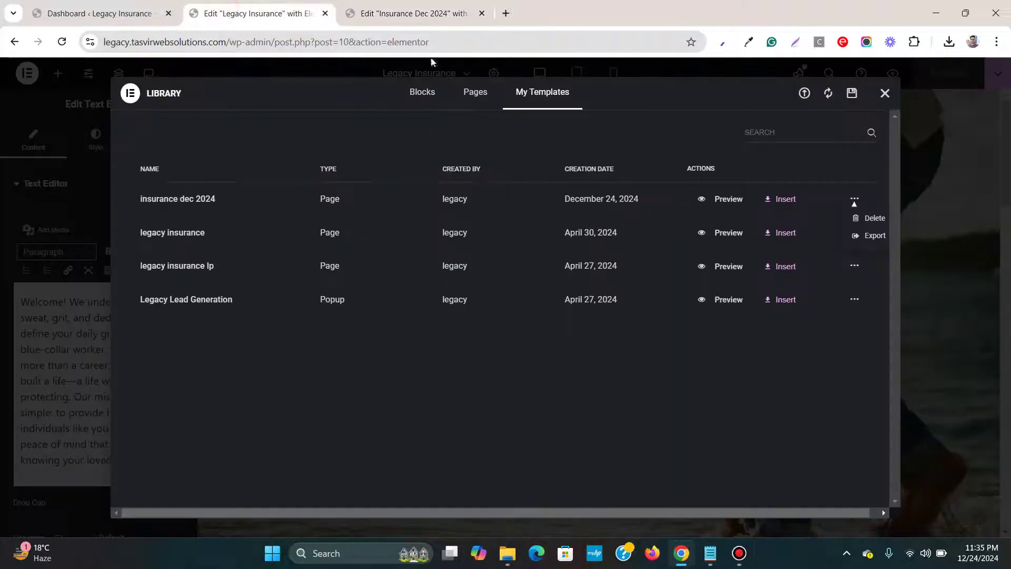
{"action": "left_click", "coordinate": [884, 93]}
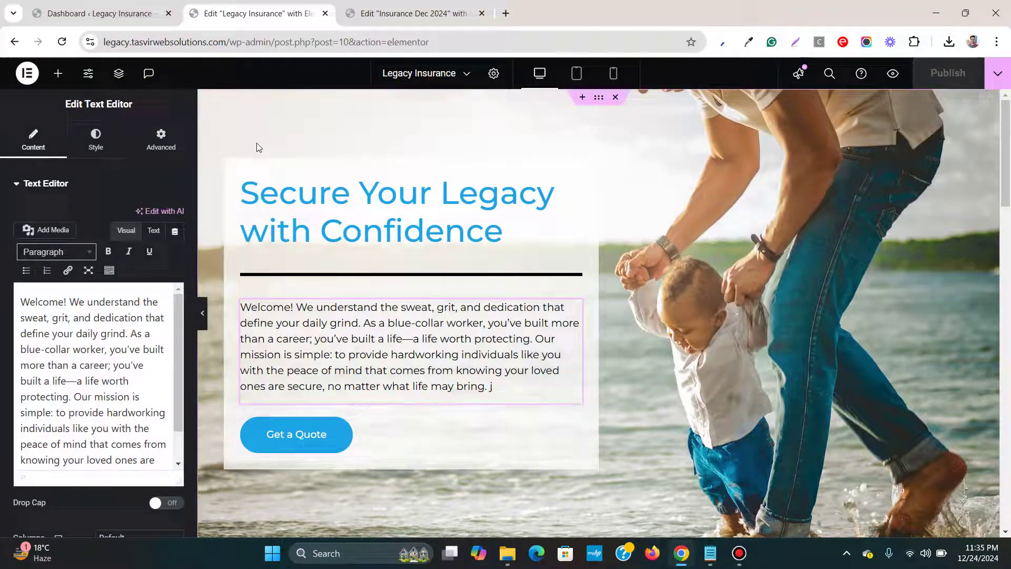
{"action": "left_click", "coordinate": [364, 11]}
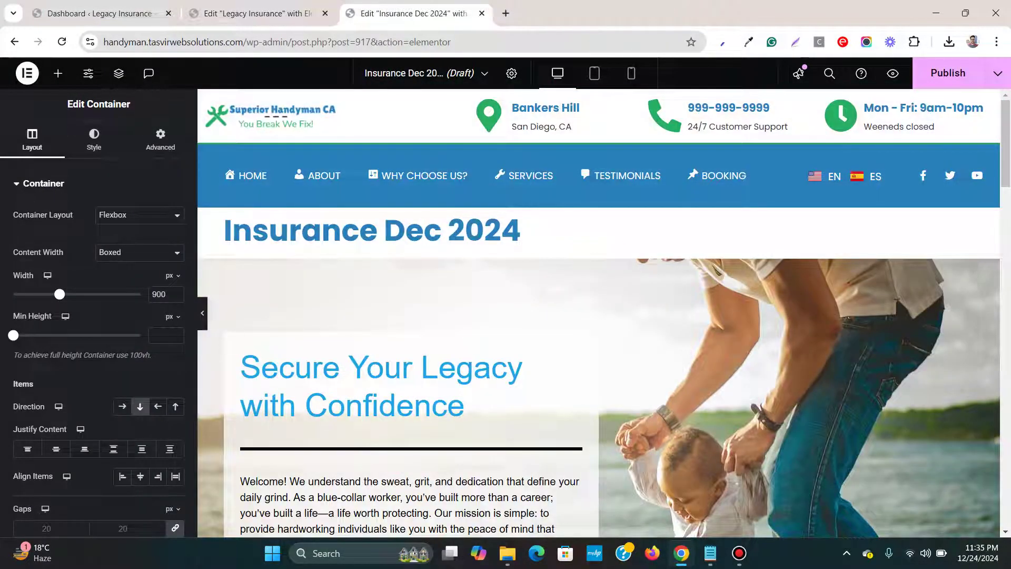
- In Page Settings, change the Page Layout option to Elementor Canvas
{"action": "left_click", "coordinate": [508, 75]}
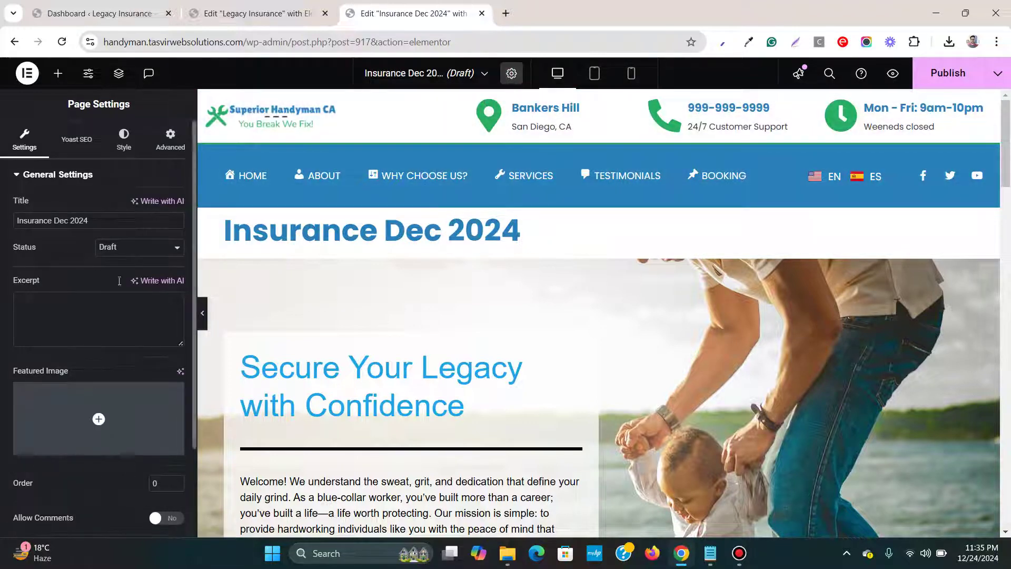
{"action": "scroll", "coordinate": [120, 286], "scroll_direction": "down", "scroll_amount": 2}
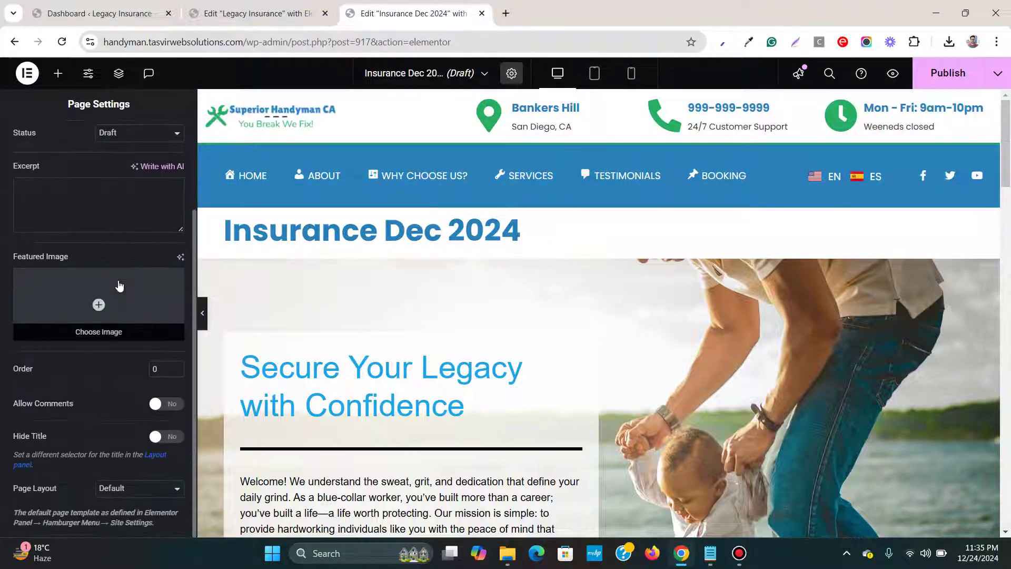
{"action": "left_click", "coordinate": [150, 492]}
{"action": "left_click", "coordinate": [159, 441]}
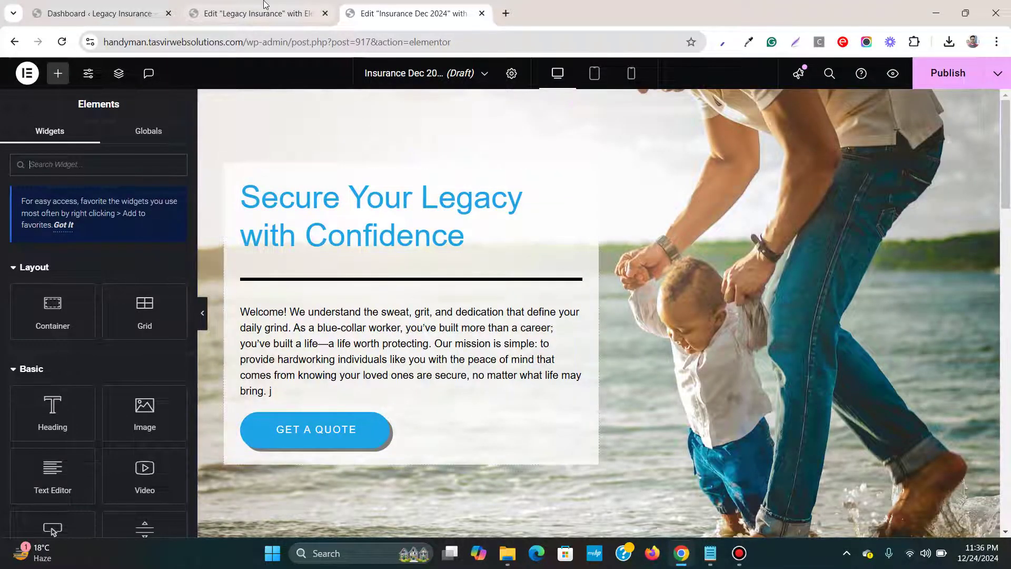
{"action": "left_click", "coordinate": [253, 13]}
{"action": "scroll", "coordinate": [526, 152], "scroll_direction": "down", "scroll_amount": 5}
{"action": "scroll", "coordinate": [526, 152], "scroll_direction": "down", "scroll_amount": 15}
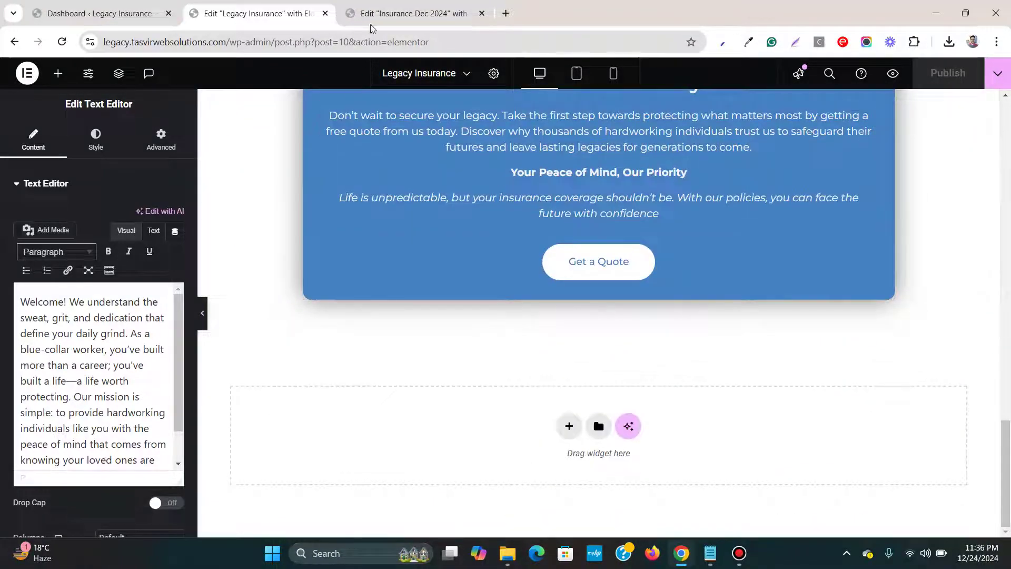
{"action": "left_click", "coordinate": [375, 15]}
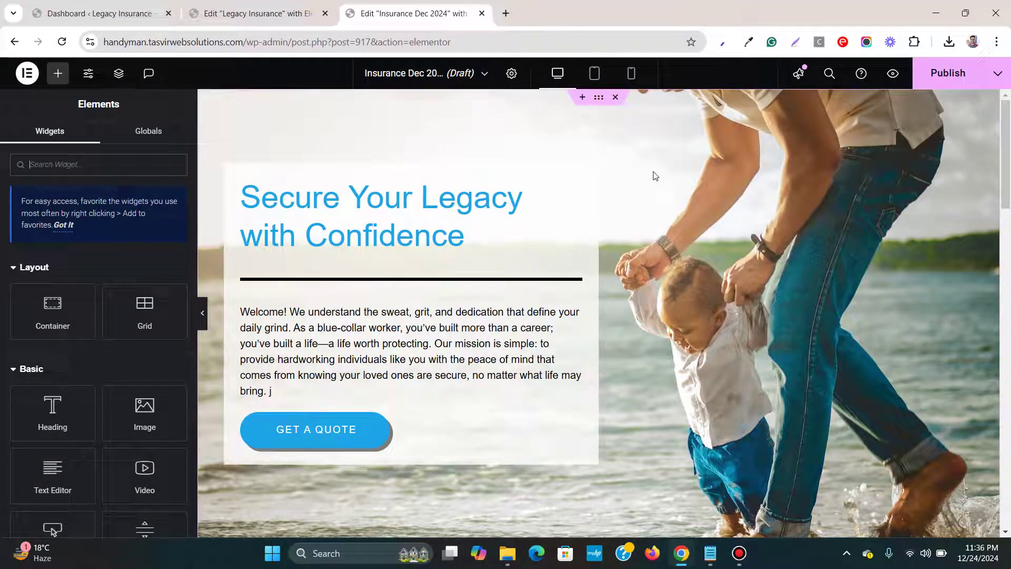
{"action": "scroll", "coordinate": [655, 176], "scroll_direction": "down", "scroll_amount": 2}
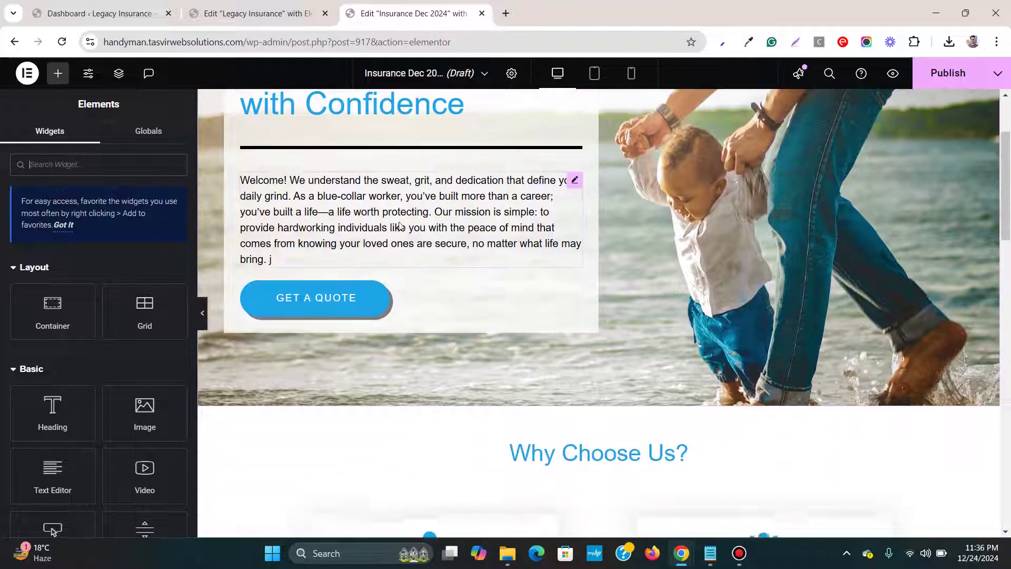
{"action": "scroll", "coordinate": [785, 297], "scroll_direction": "down", "scroll_amount": 6}
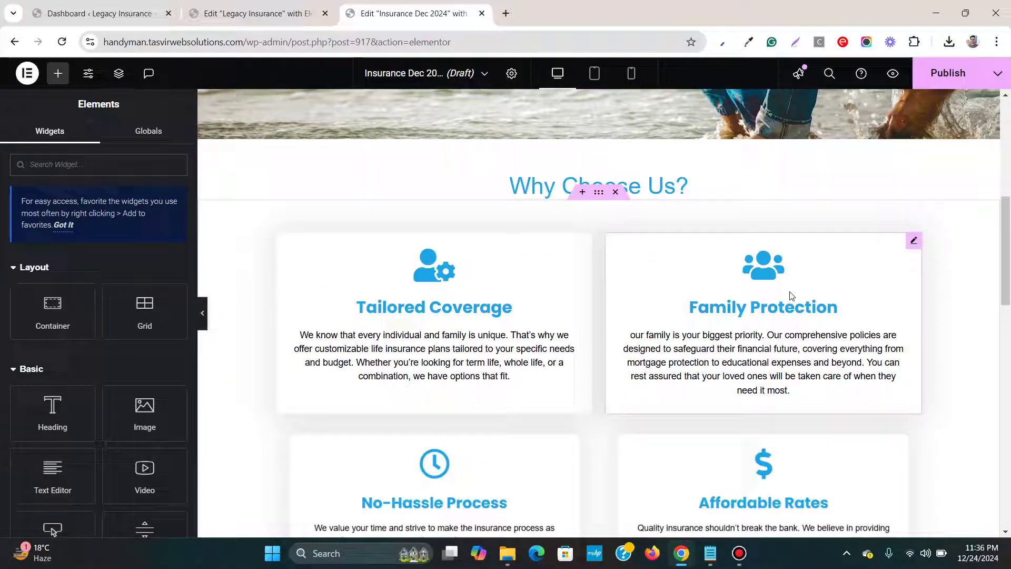
{"action": "scroll", "coordinate": [794, 294], "scroll_direction": "down", "scroll_amount": 10}
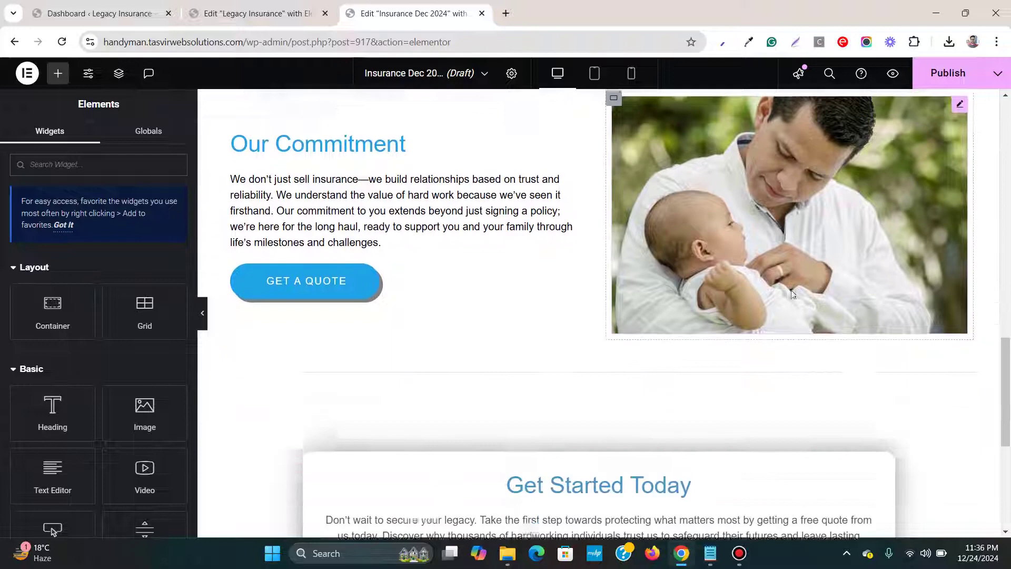
{"action": "scroll", "coordinate": [794, 294], "scroll_direction": "up", "scroll_amount": 8}
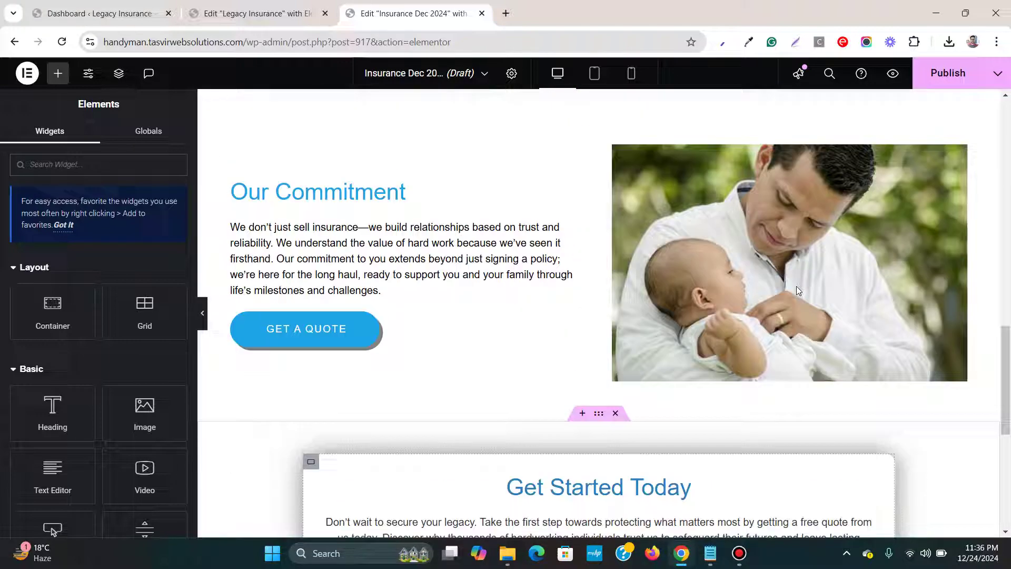
{"action": "scroll", "coordinate": [798, 290], "scroll_direction": "up", "scroll_amount": 3}
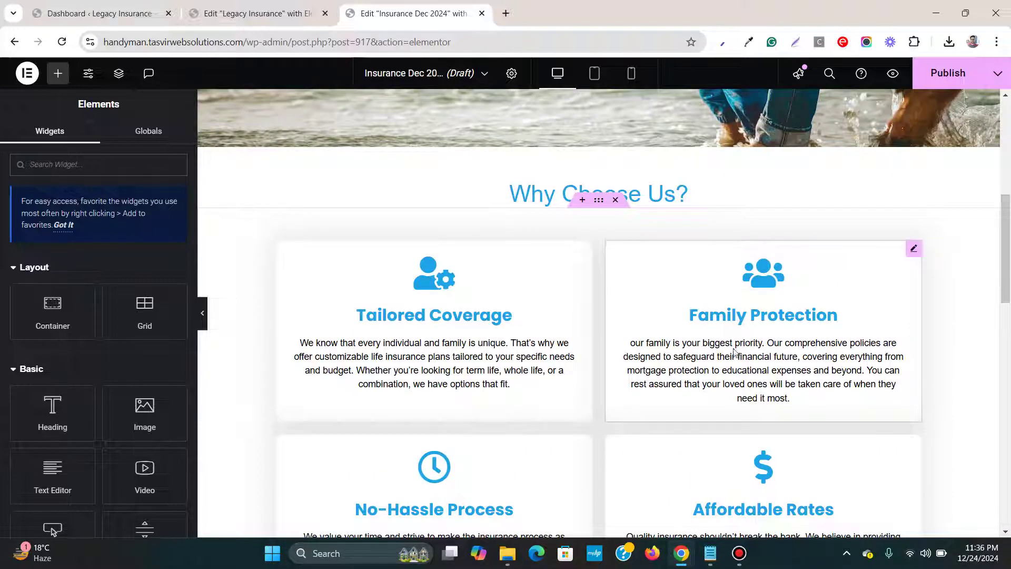
{"action": "left_click", "coordinate": [263, 5]}
{"action": "scroll", "coordinate": [474, 247], "scroll_direction": "up", "scroll_amount": 8}
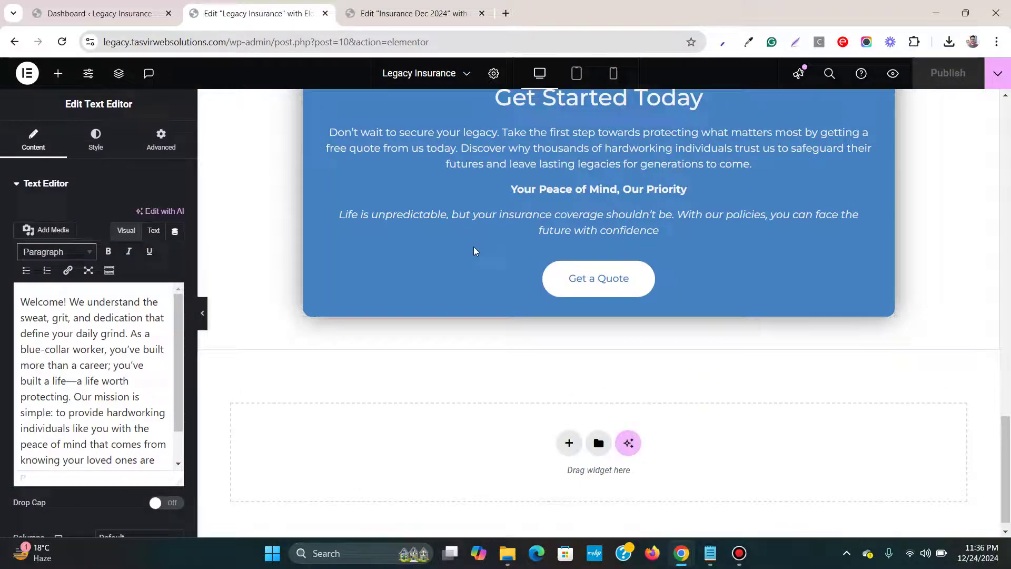
{"action": "scroll", "coordinate": [473, 247], "scroll_direction": "up", "scroll_amount": 10}
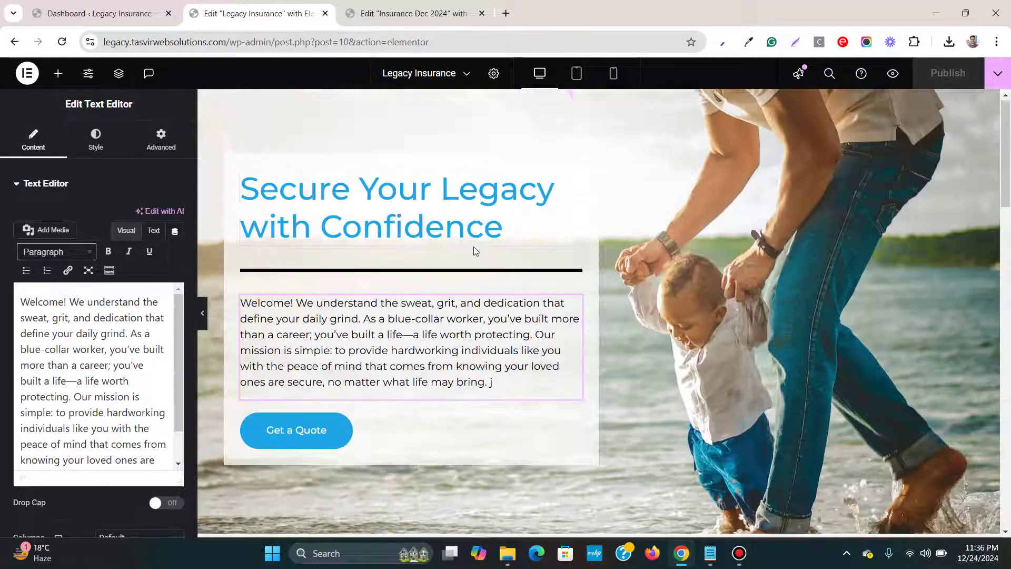
{"action": "left_click", "coordinate": [413, 13]}
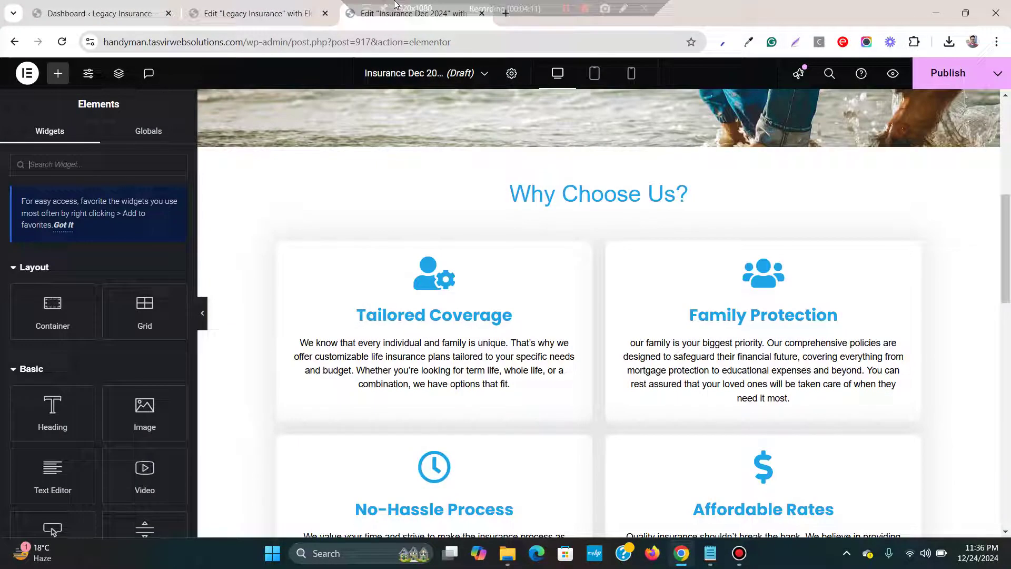
{"action": "scroll", "coordinate": [600, 214], "scroll_direction": "up", "scroll_amount": 7}
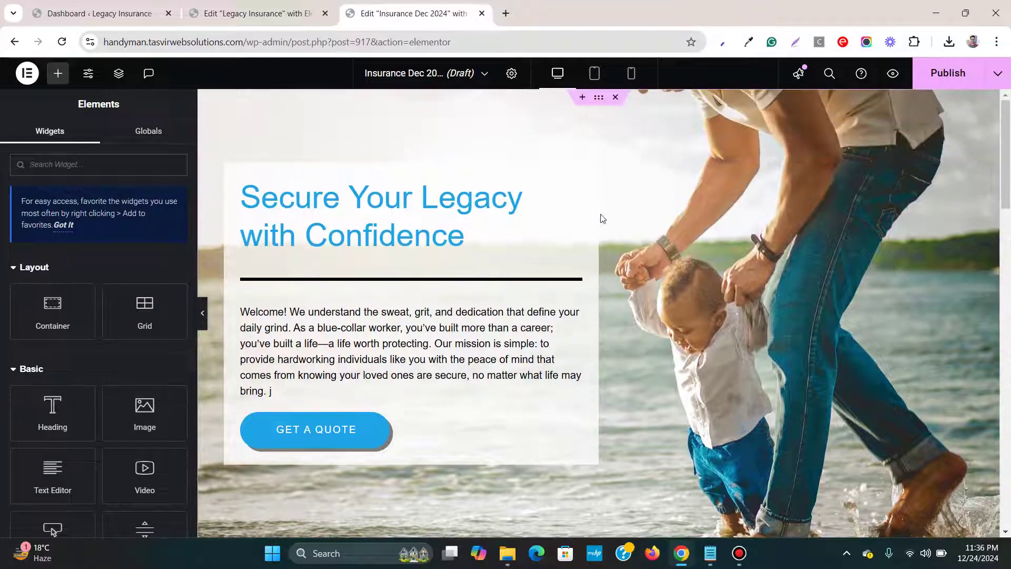
{"action": "scroll", "coordinate": [600, 214], "scroll_direction": "down", "scroll_amount": 6}
{"action": "scroll", "coordinate": [603, 218], "scroll_direction": "down", "scroll_amount": 12}
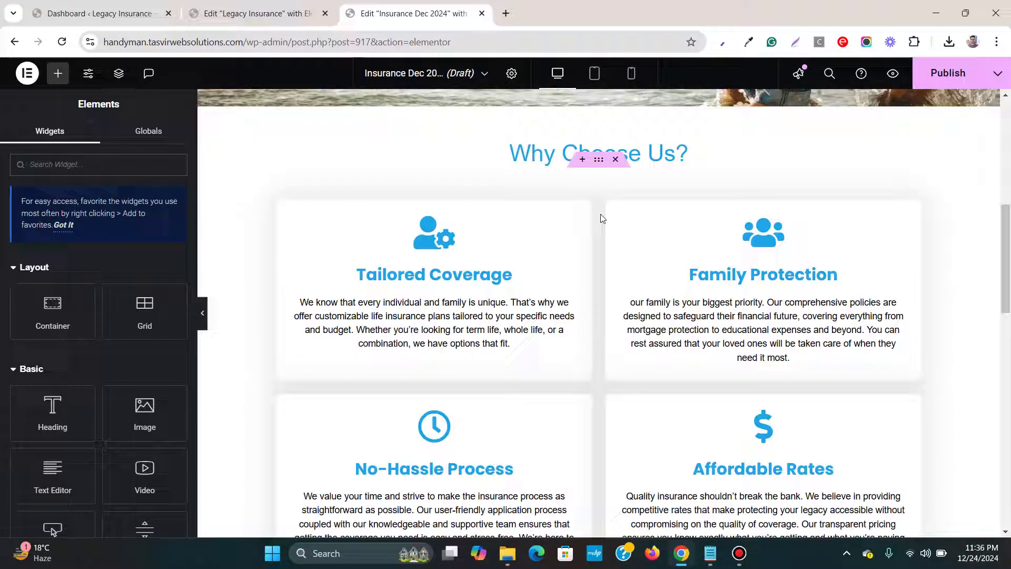
{"action": "scroll", "coordinate": [602, 218], "scroll_direction": "down", "scroll_amount": 4}
{"action": "scroll", "coordinate": [602, 218], "scroll_direction": "up", "scroll_amount": 13}
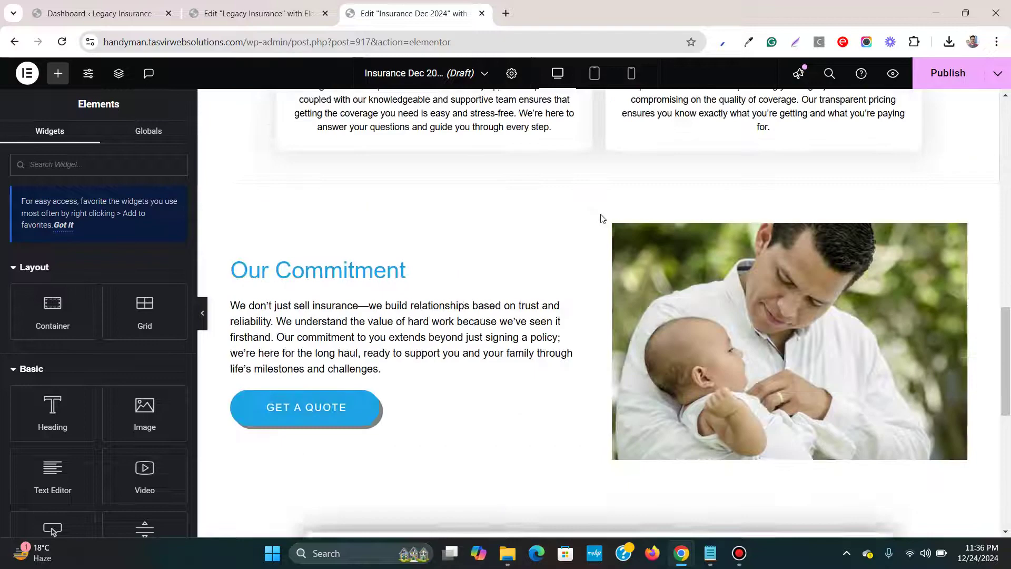
{"action": "scroll", "coordinate": [602, 218], "scroll_direction": "down", "scroll_amount": 10}
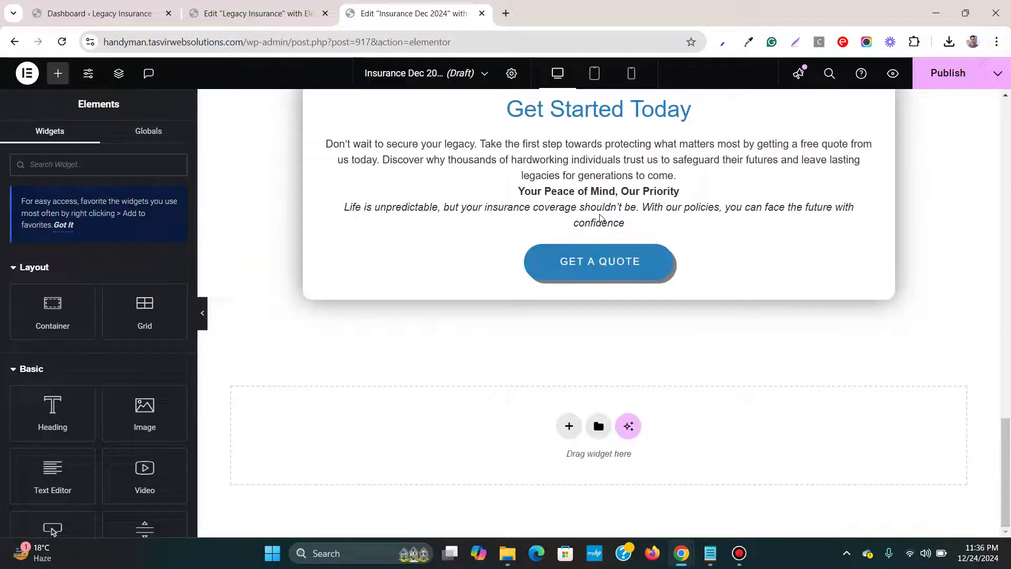
{"action": "scroll", "coordinate": [602, 218], "scroll_direction": "up", "scroll_amount": 5}
{"action": "scroll", "coordinate": [602, 218], "scroll_direction": "up", "scroll_amount": 12}
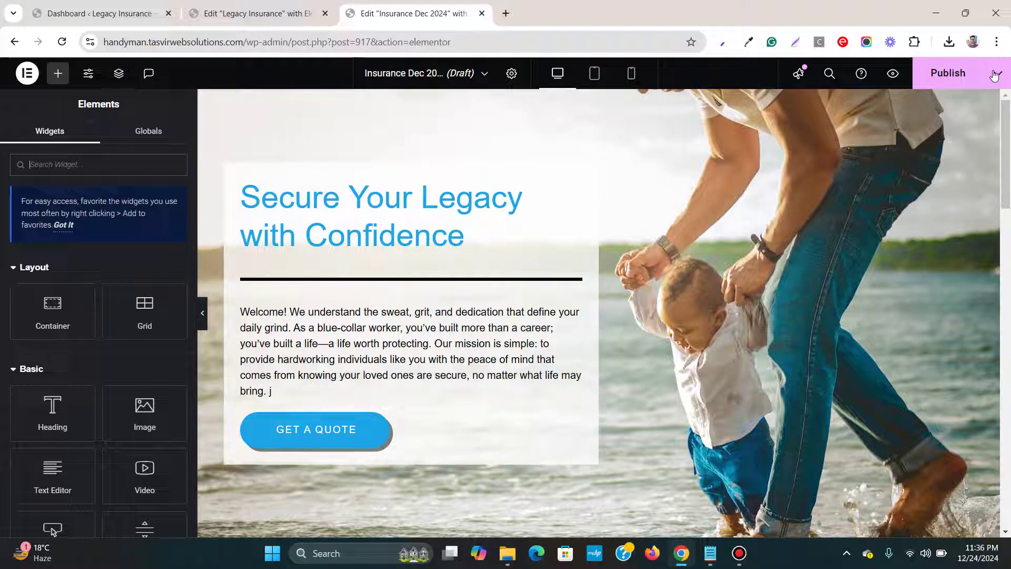
- Choose Save Draft from the Publish save options, then check and dismiss the menu
{"action": "left_click", "coordinate": [994, 75]}
{"action": "left_click", "coordinate": [945, 107]}
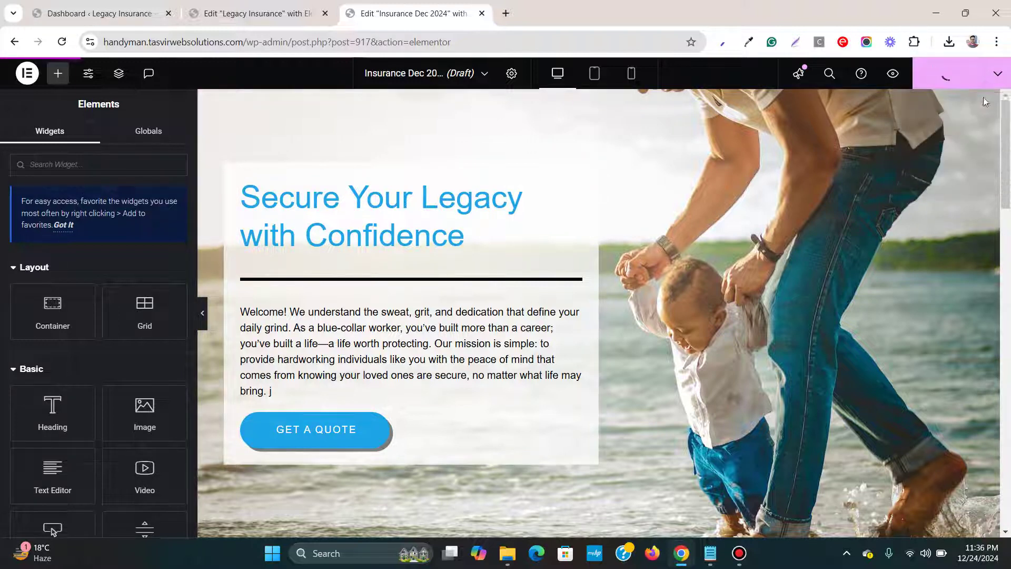
{"action": "left_click", "coordinate": [1006, 79]}
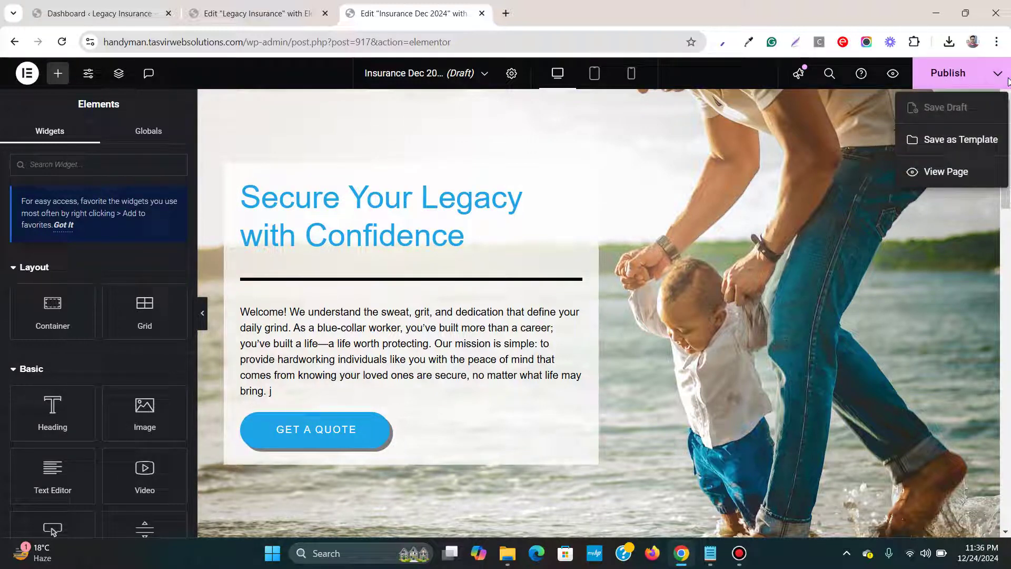
{"action": "left_click", "coordinate": [755, 195]}
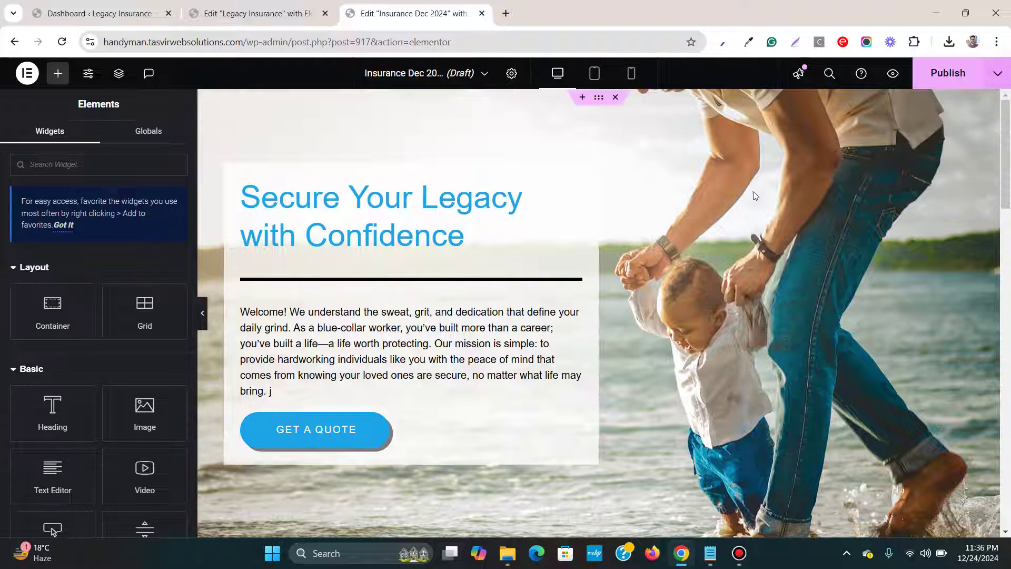